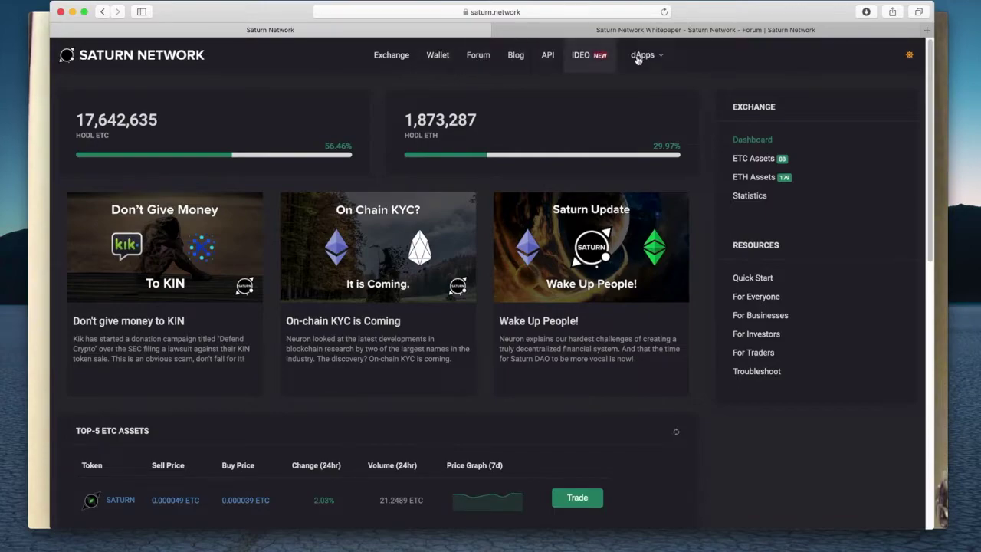
Step: Flip between the whitepaper forum tab and the exchange dashboard, ending on the whitepaper post
click(586, 36)
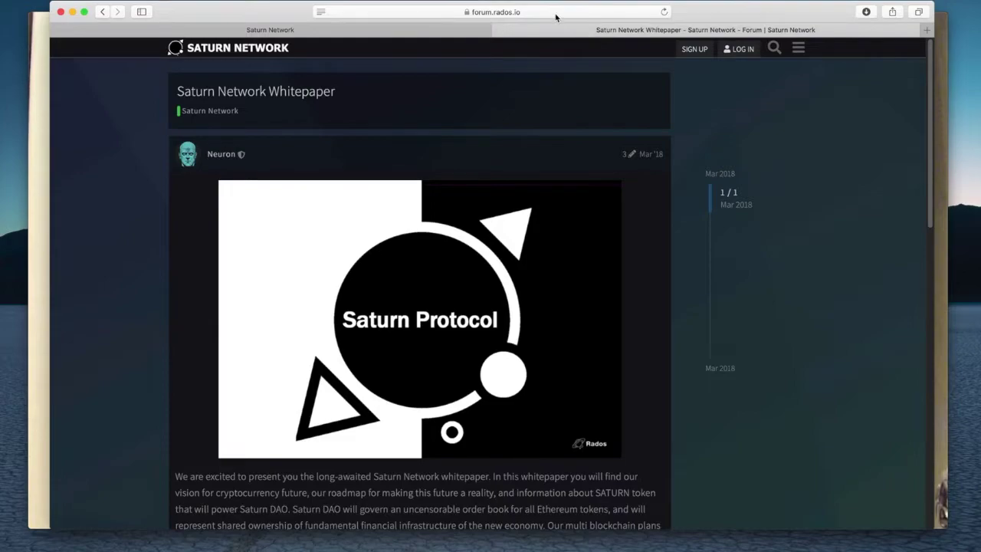
click(557, 13)
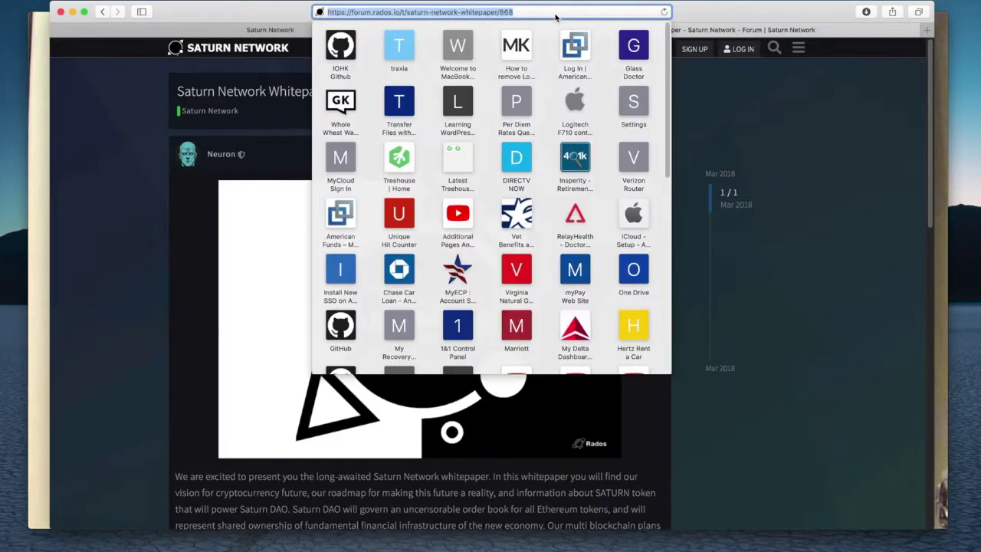
click(288, 32)
click(562, 29)
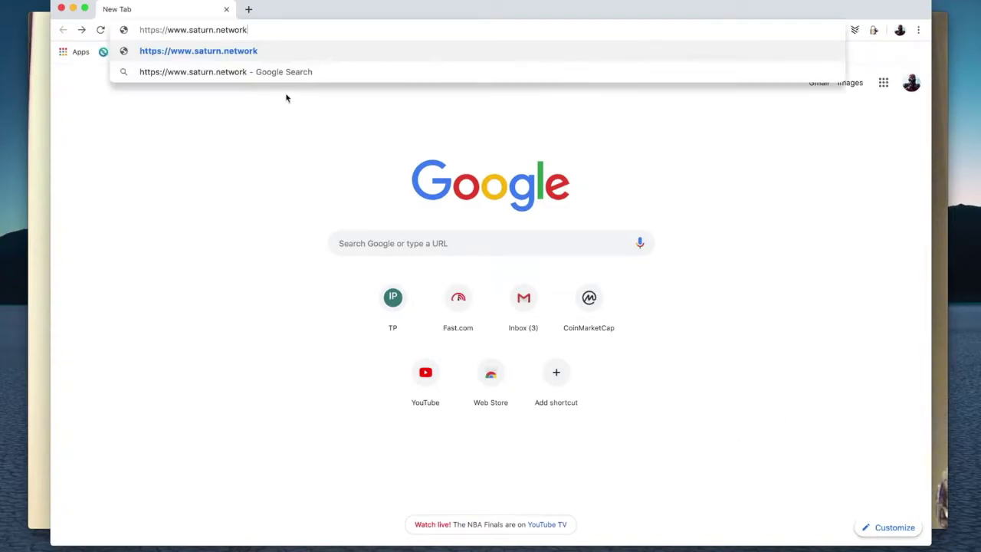
Step: Load saturn.network and open the Saturn Wallet user manual, scrolling down to its Chrome link
key(Return)
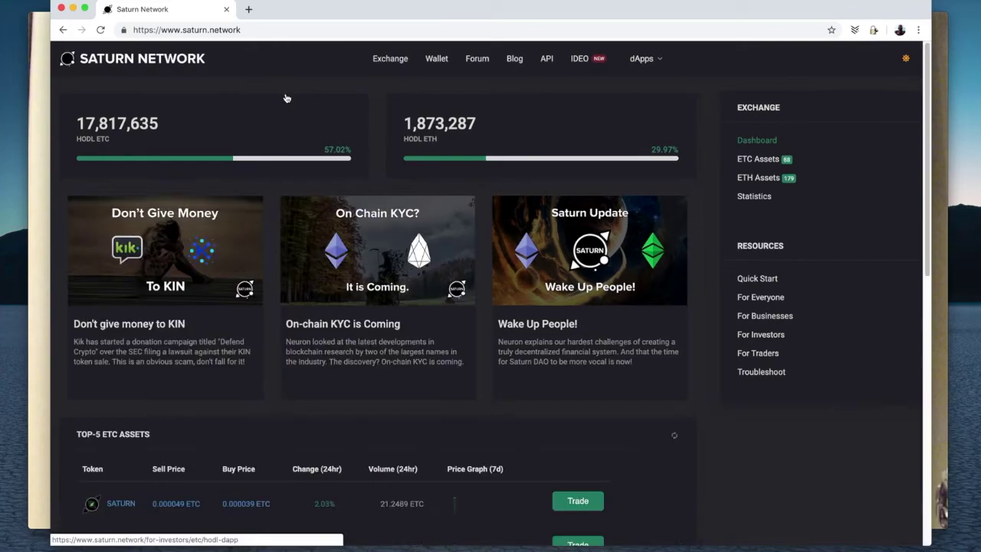
click(439, 61)
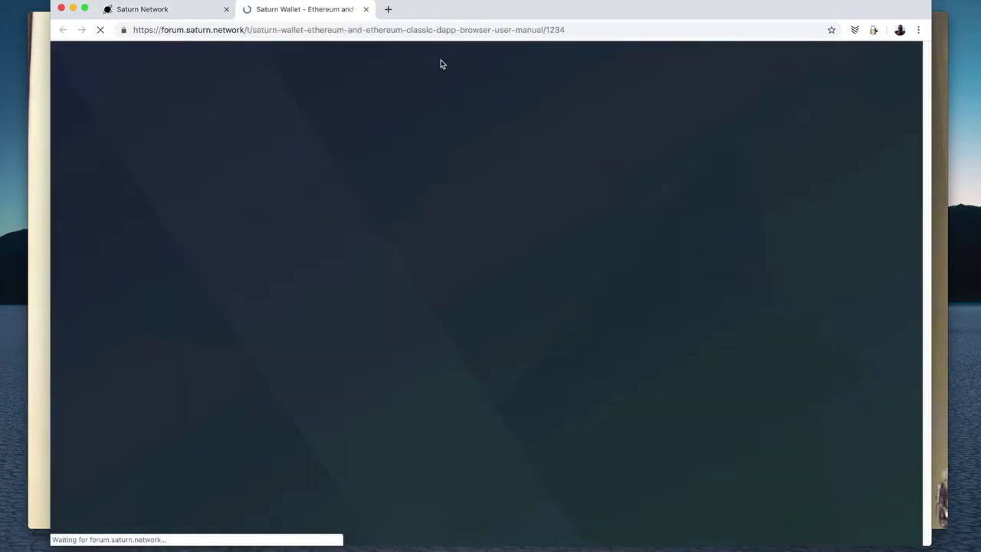
scroll(340, 350, down, 1)
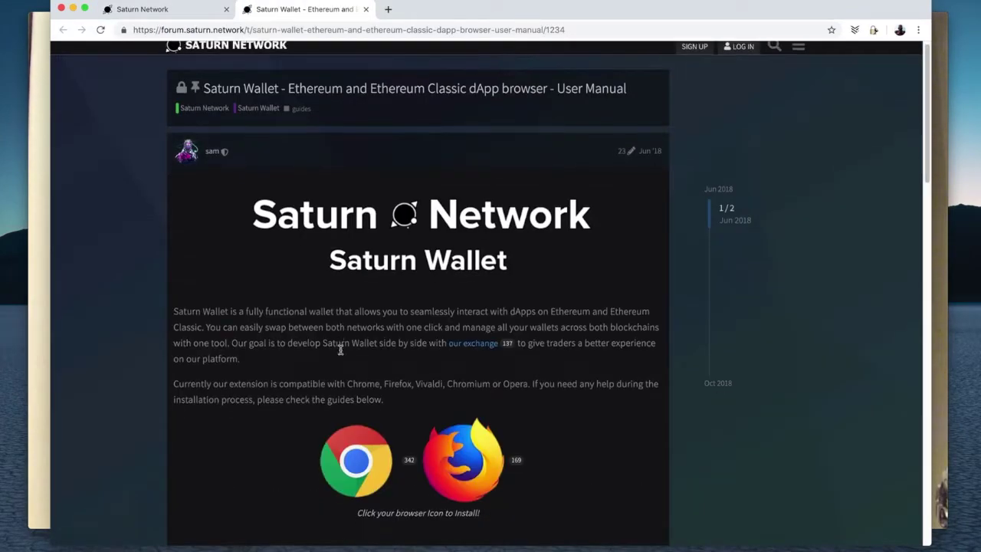
scroll(340, 349, down, 3)
scroll(340, 349, down, 2)
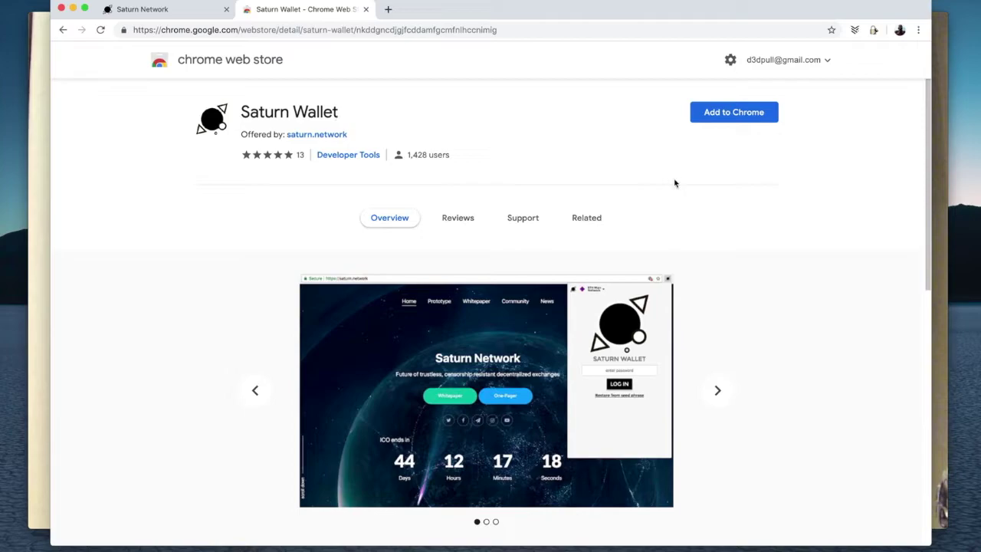
Step: Add Saturn Wallet to Chrome from its Web Store listing and open the extension
click(724, 121)
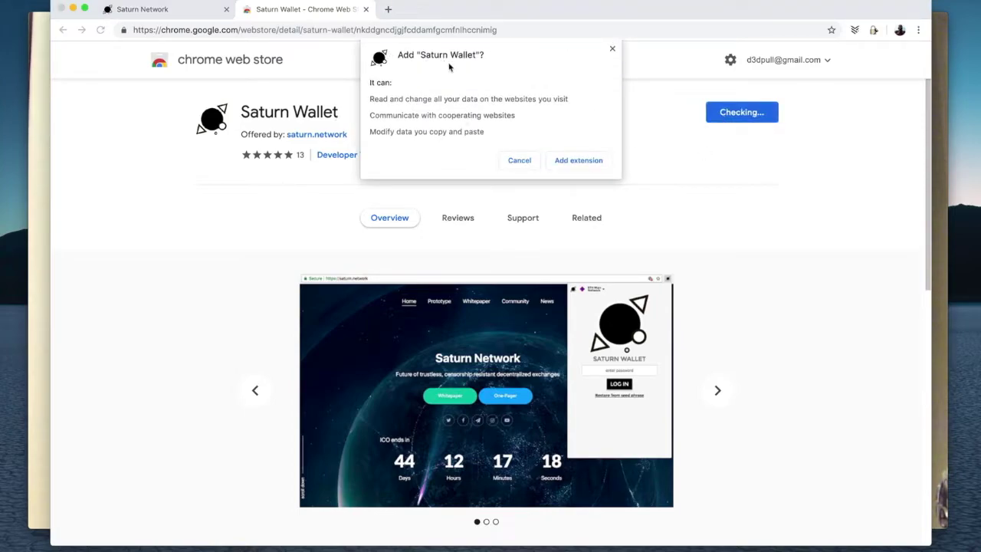
click(563, 162)
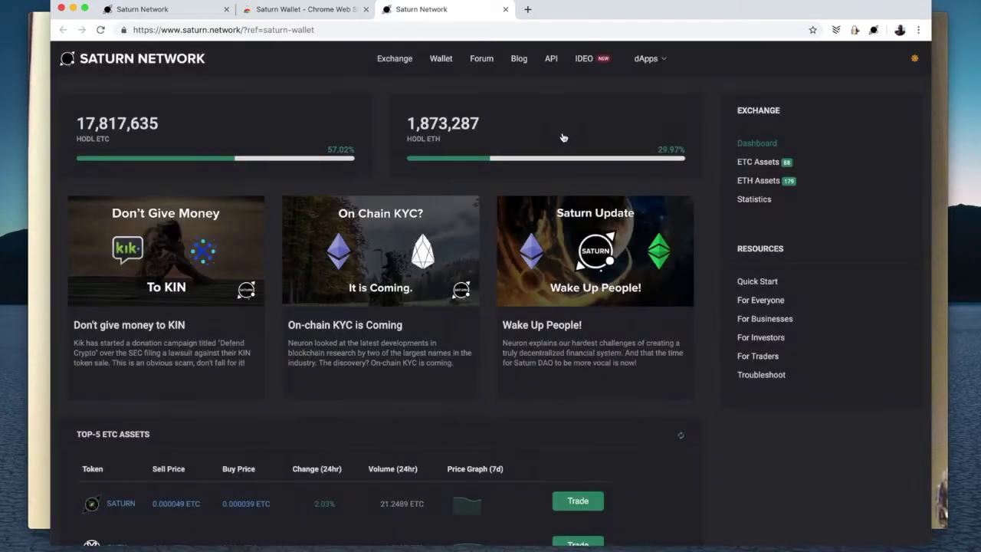
click(873, 32)
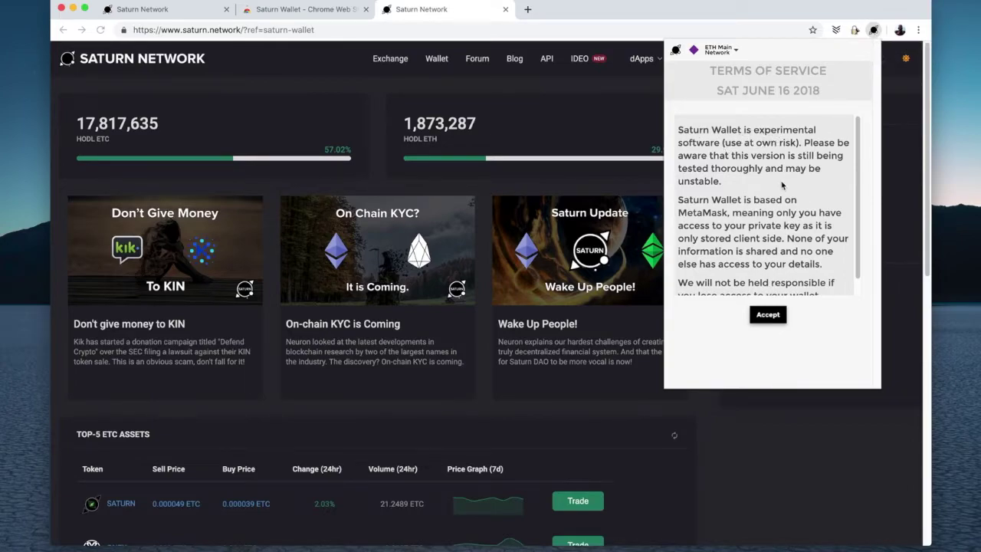
Step: Accept the Saturn Wallet terms and create a vault protected by a password
scroll(782, 185, down, 1)
click(767, 316)
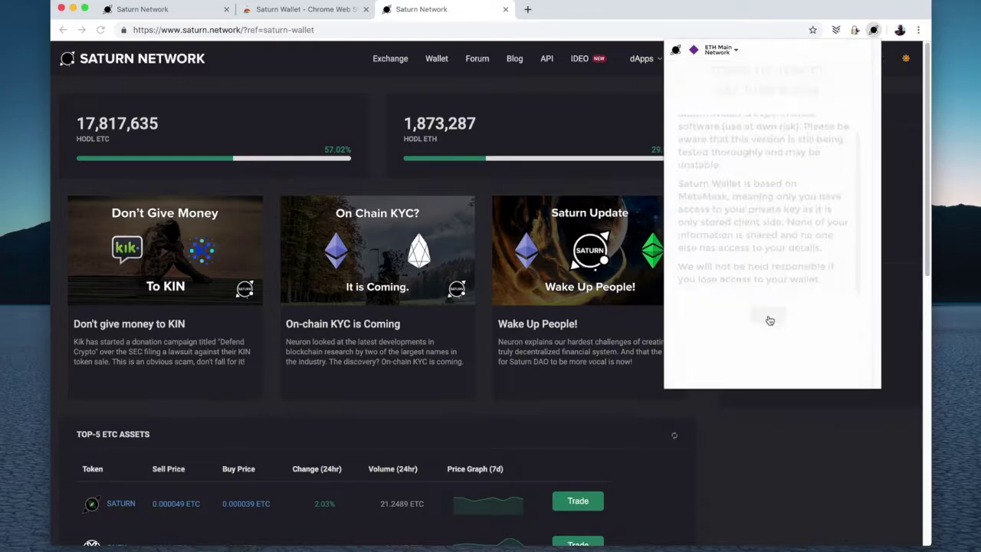
text(password)
key(Tab)
text(password)
click(776, 294)
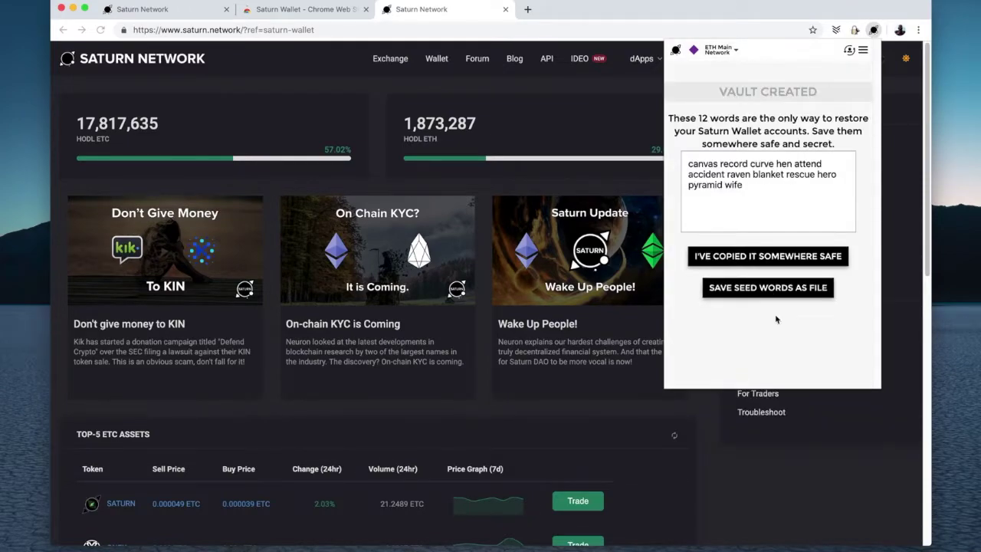
Step: Copy the 12-word seed phrase and confirm it has been saved somewhere safe
drag(745, 190, 685, 154)
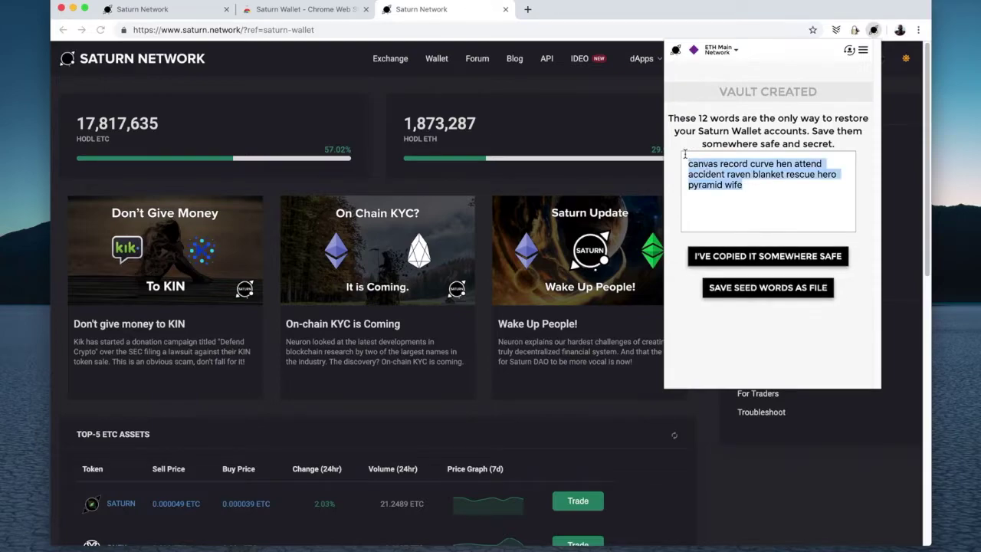
click(766, 195)
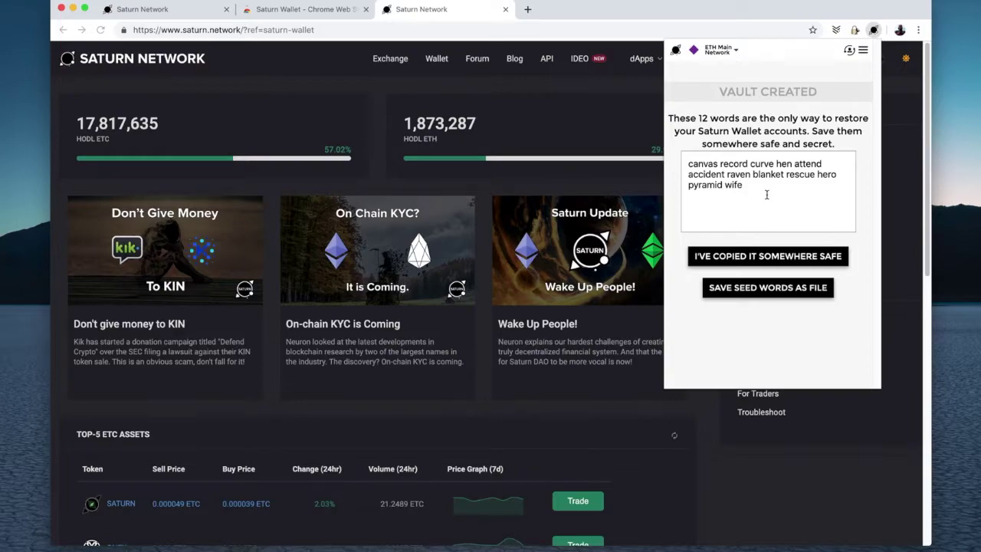
drag(766, 194, 686, 163)
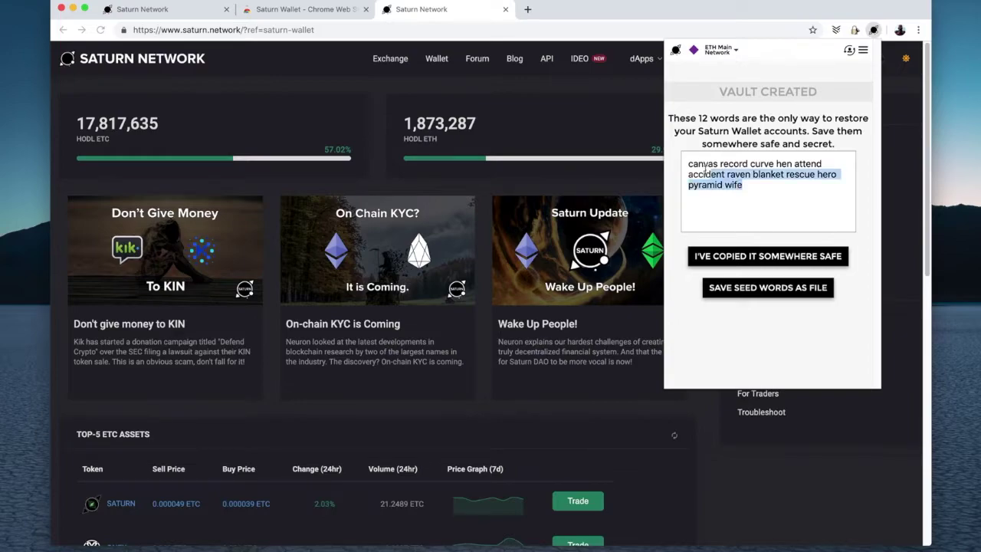
click(747, 186)
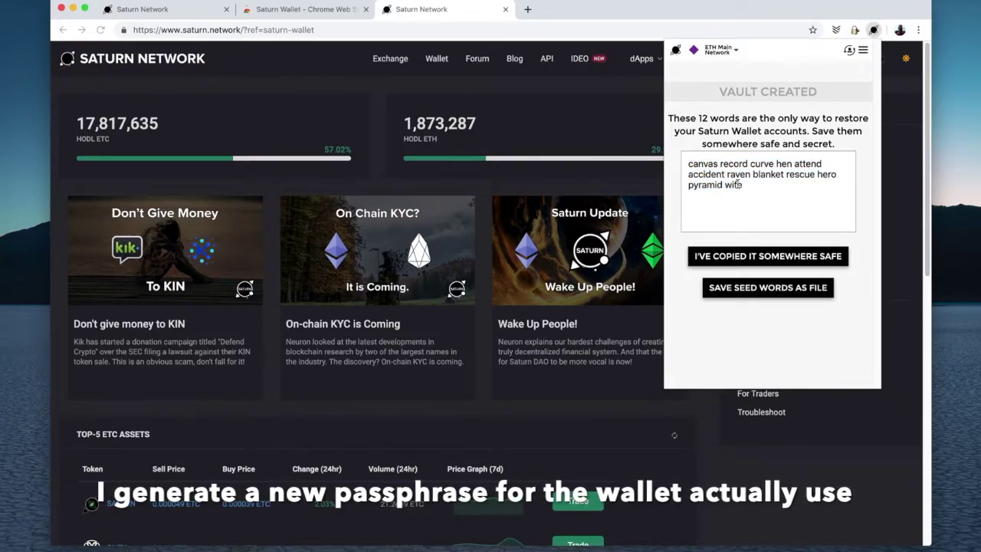
drag(747, 186, 686, 164)
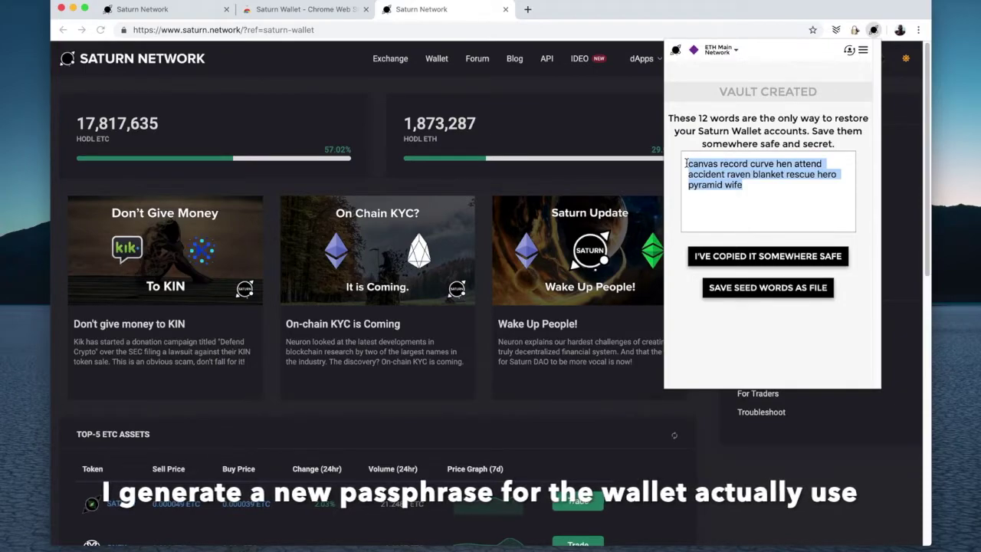
click(745, 186)
click(762, 259)
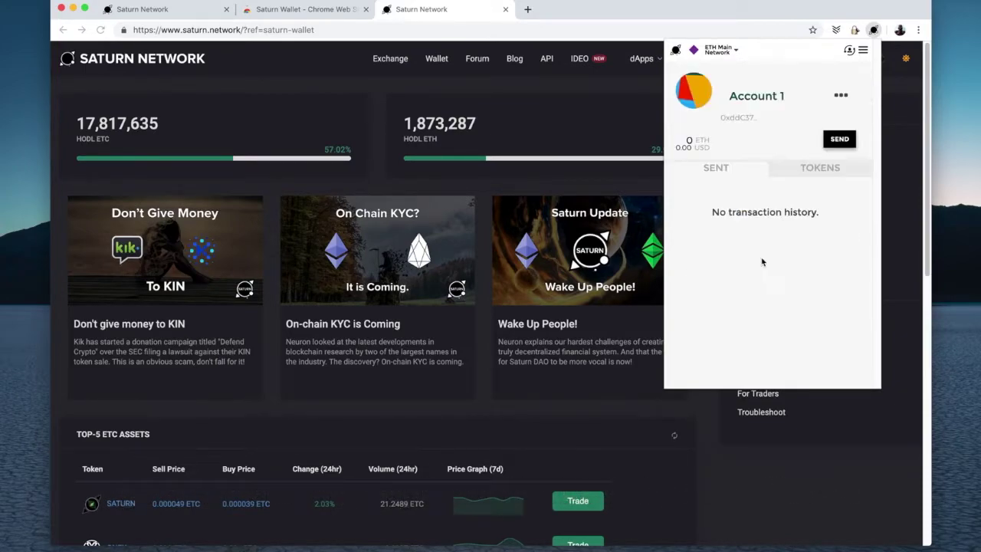
Step: Rename Account 1 to 'Saturn Wallet'
click(759, 96)
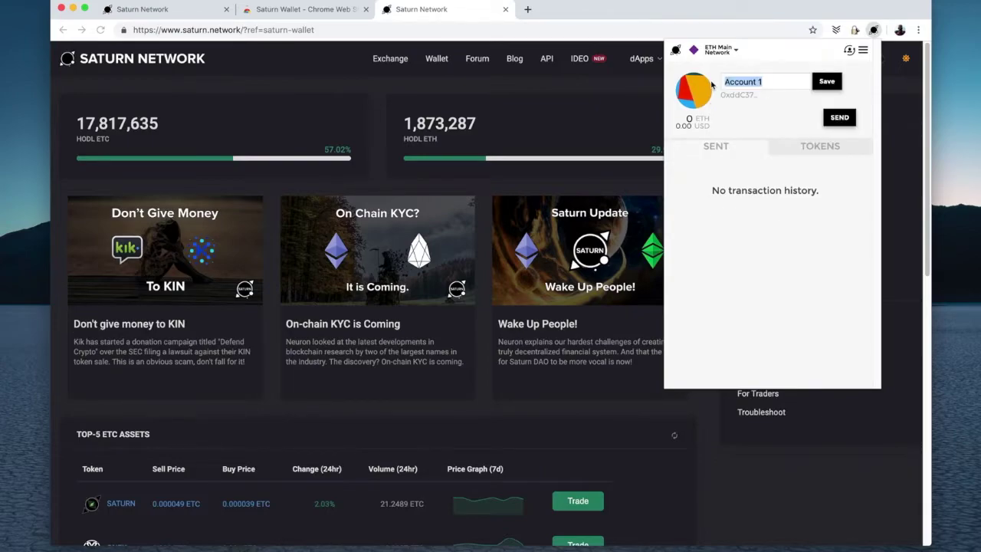
text(Saturn Wallet)
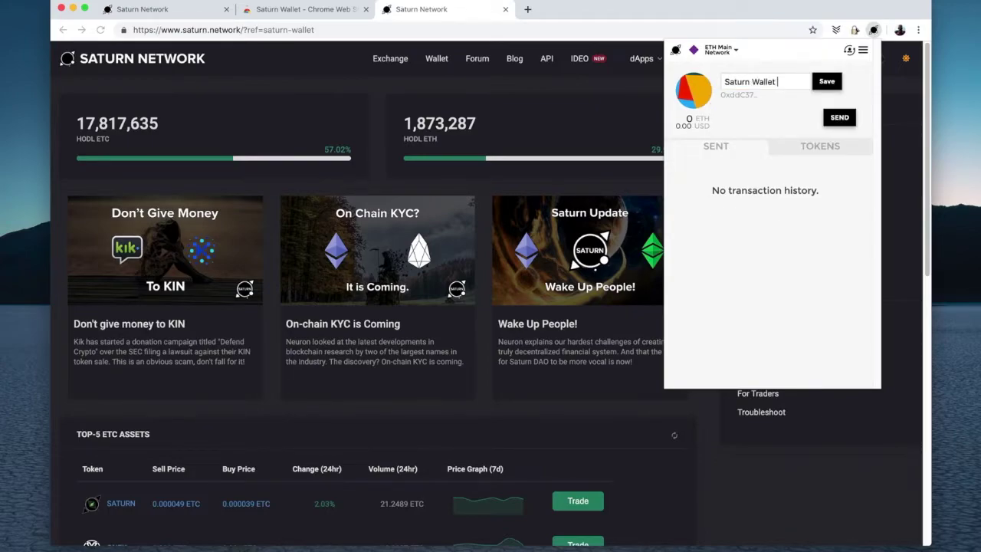
click(826, 81)
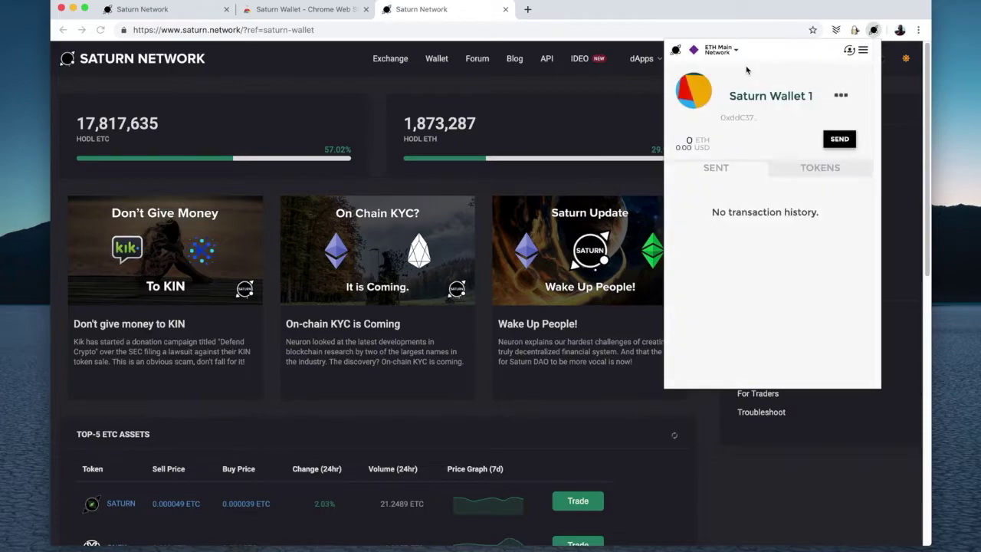
Step: Switch the wallet to Ethereum Classic Network and browse its Tokens and DApps tabs
click(736, 52)
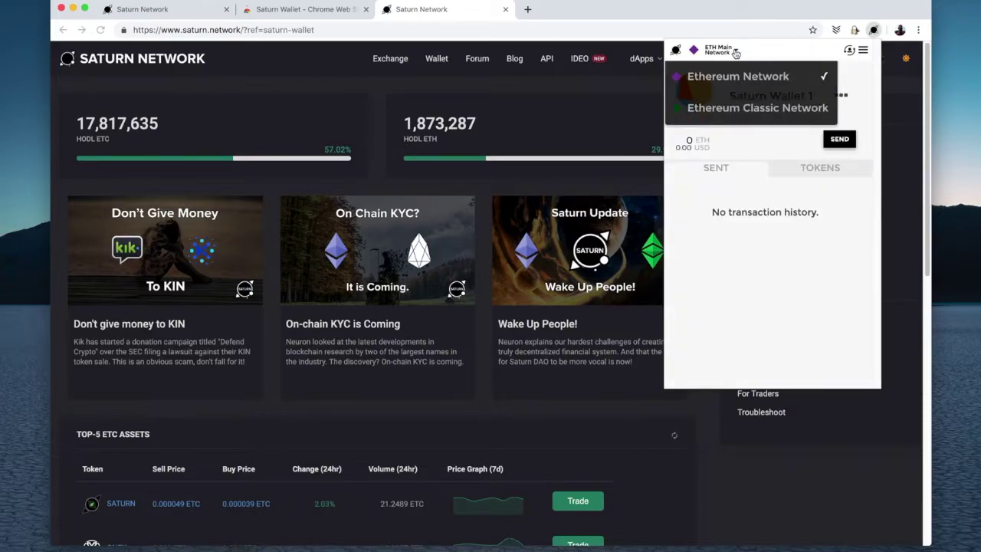
click(734, 109)
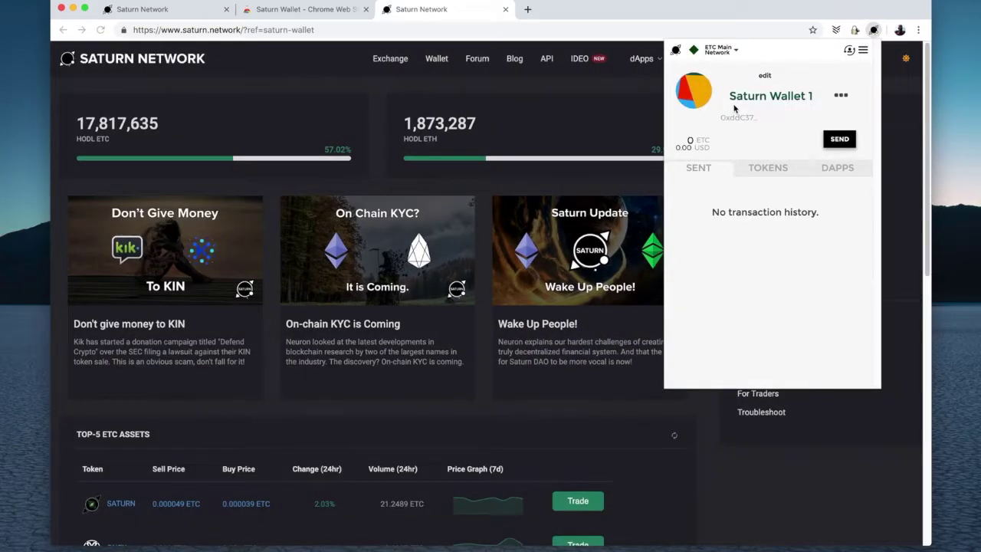
click(770, 169)
click(838, 169)
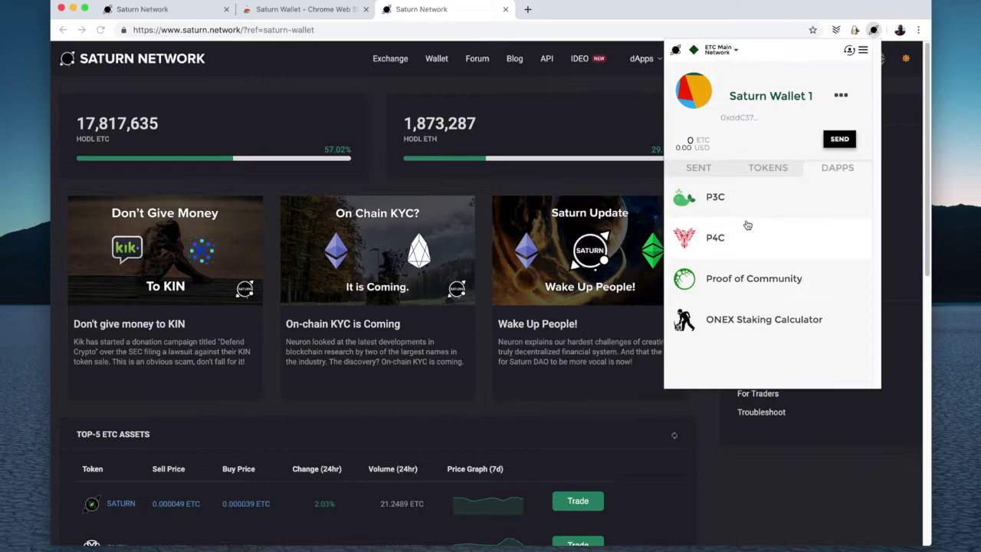
click(703, 169)
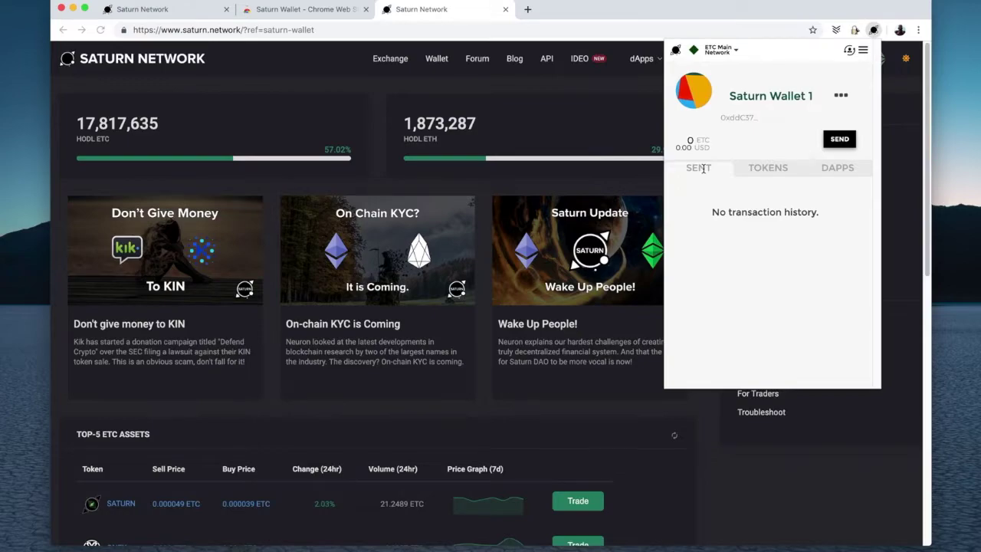
click(841, 95)
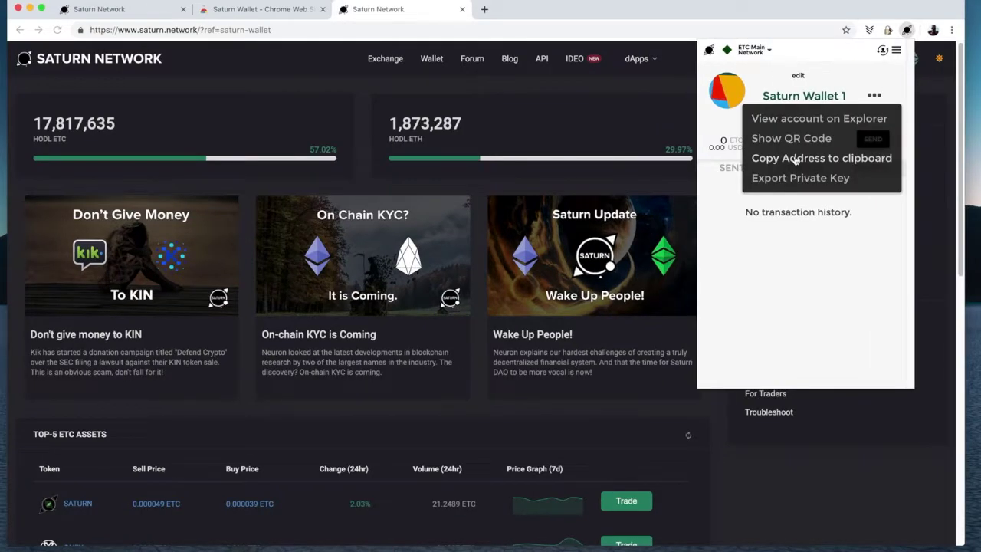
Step: Copy the account address, check token holdings, and switch the wallet back to Ethereum Network
click(796, 159)
click(801, 167)
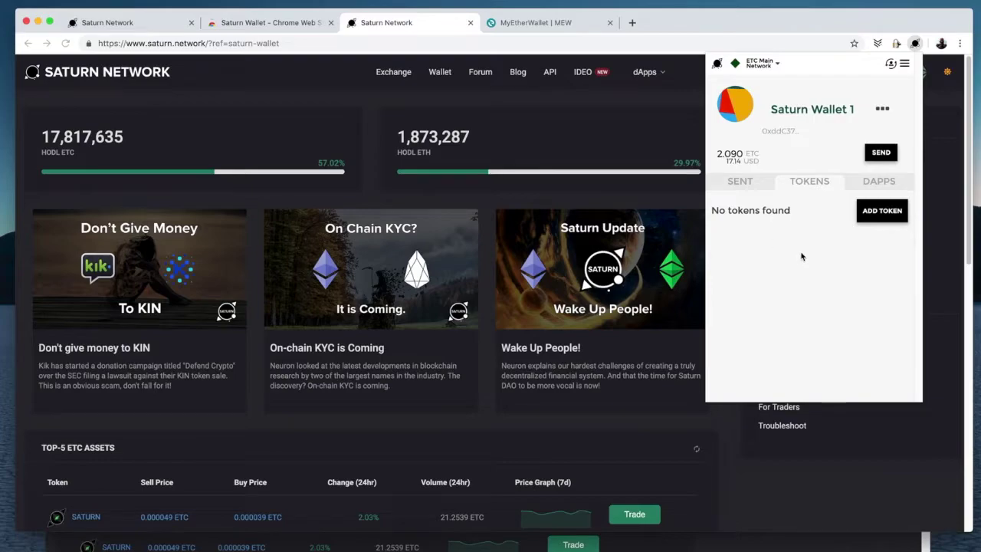
click(776, 66)
click(767, 89)
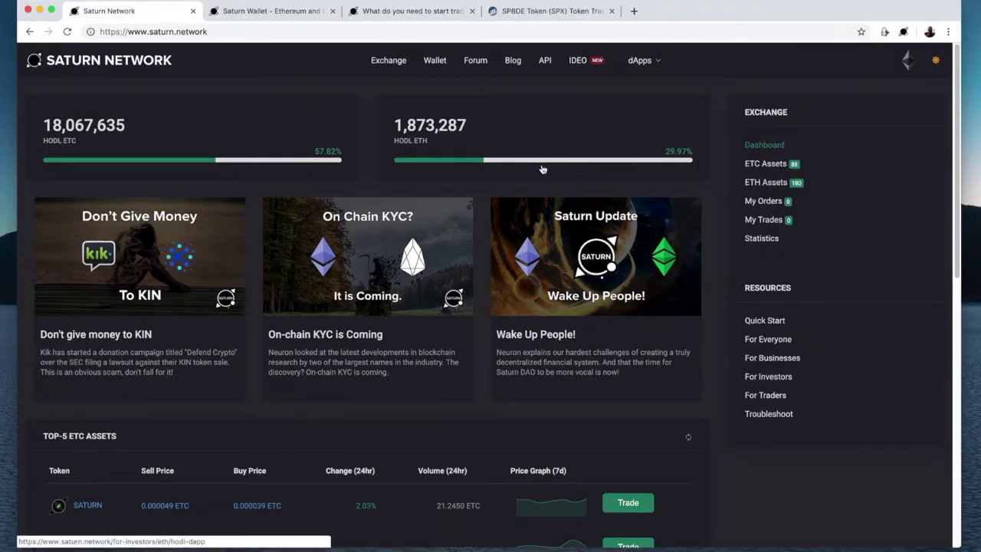
Step: Scroll the dashboard to the TOP-5 ETH ASSETS table listing SCUDO, PPI, stish, AMIS and MS
scroll(338, 417, down, 5)
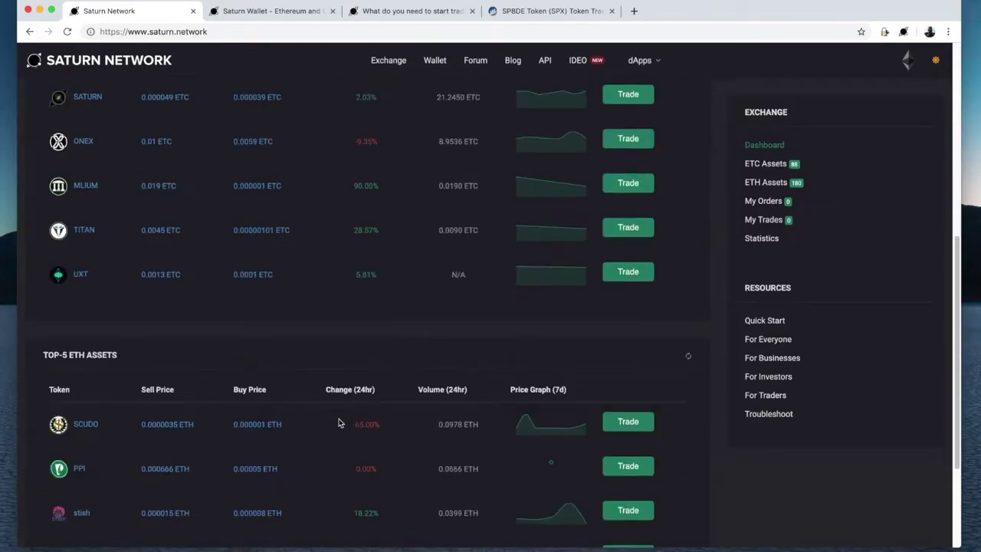
scroll(339, 423, down, 2)
scroll(340, 422, down, 1)
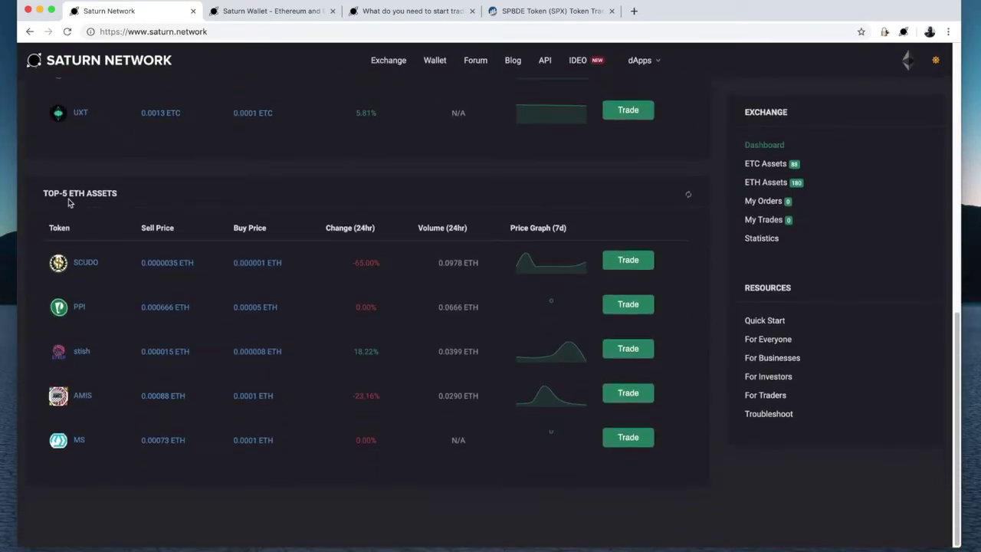
drag(68, 194, 104, 195)
click(163, 197)
scroll(140, 355, up, 1)
scroll(140, 355, up, 1)
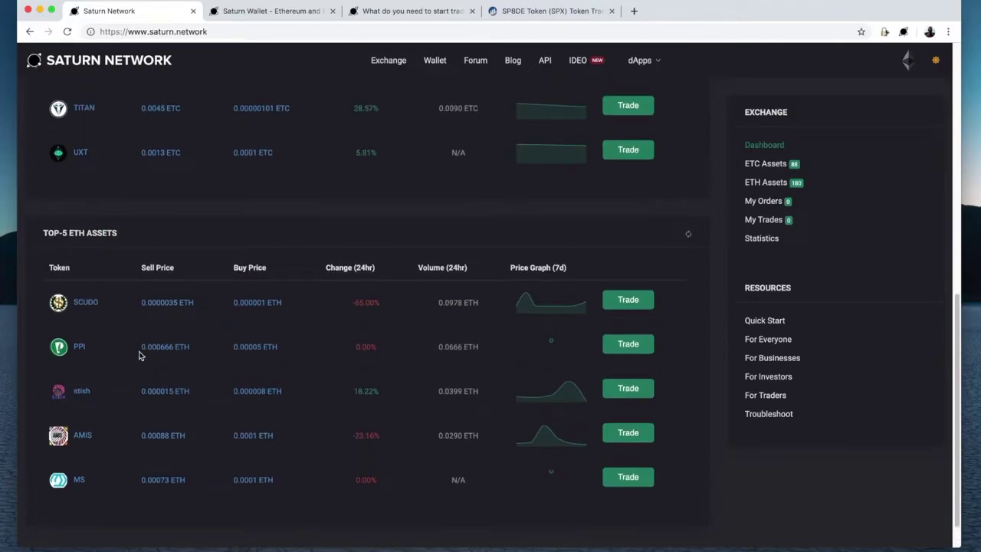
scroll(140, 355, up, 5)
scroll(141, 354, up, 4)
scroll(141, 356, up, 5)
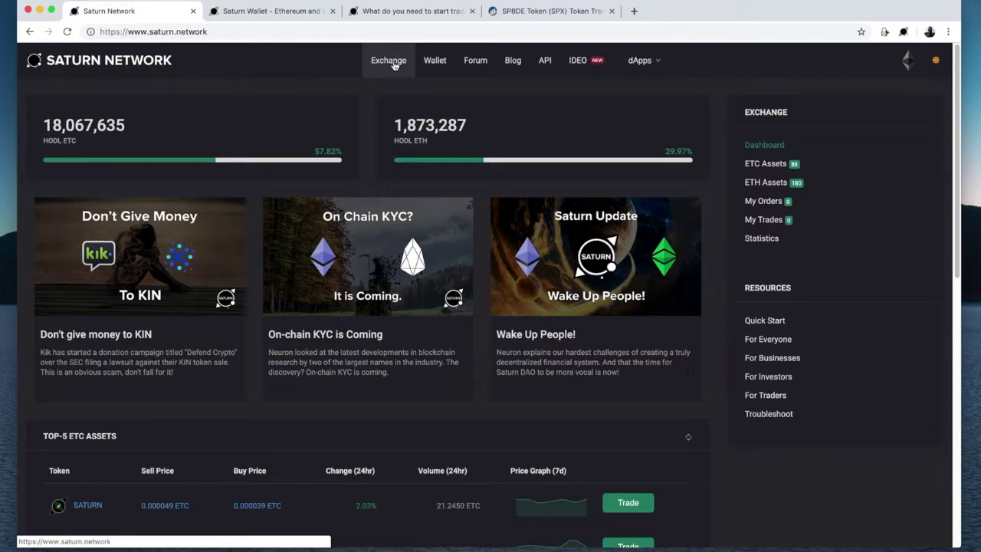
scroll(445, 296, down, 1)
scroll(445, 296, down, 6)
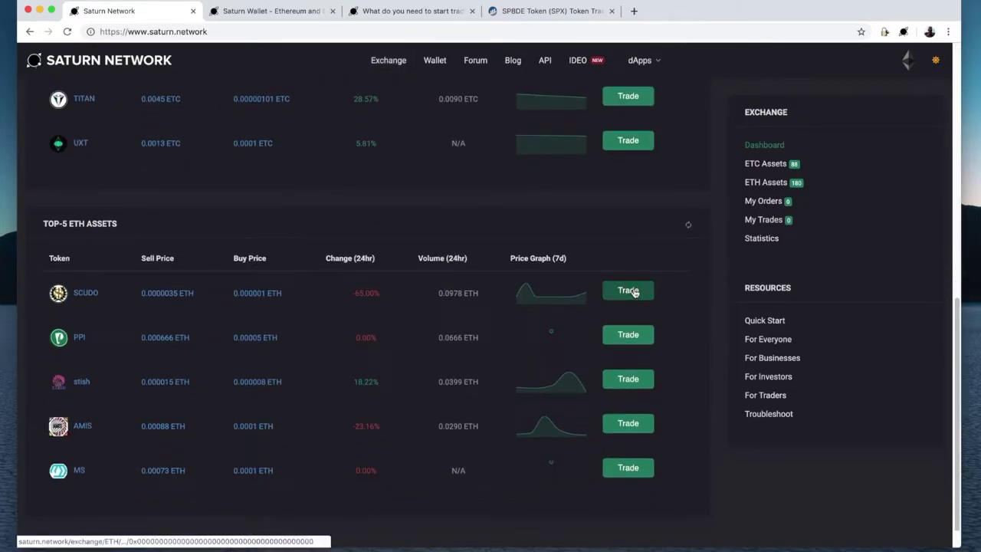
Step: Open the SCUDO/ETH order book and copy the SPX contract address from Etherscan
click(634, 292)
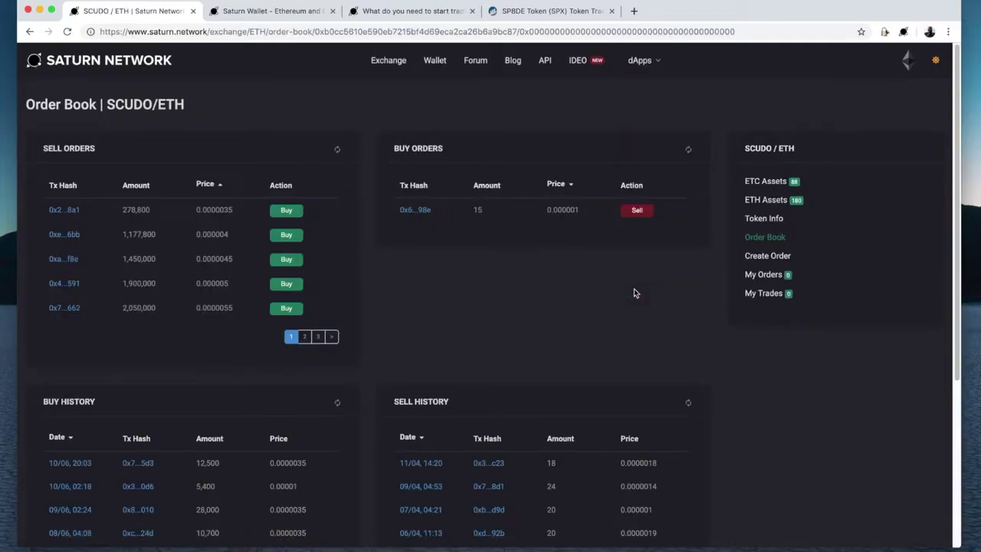
click(346, 32)
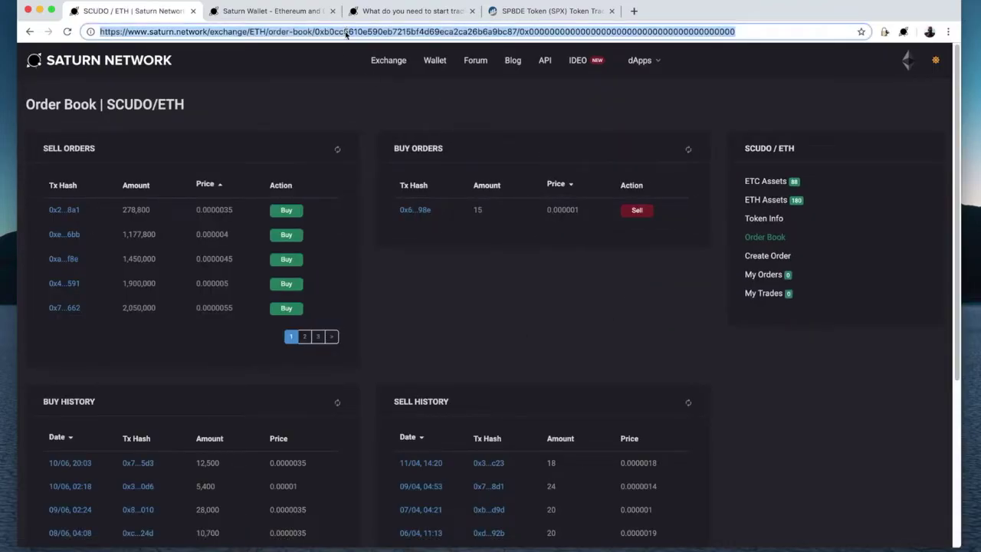
double_click(345, 31)
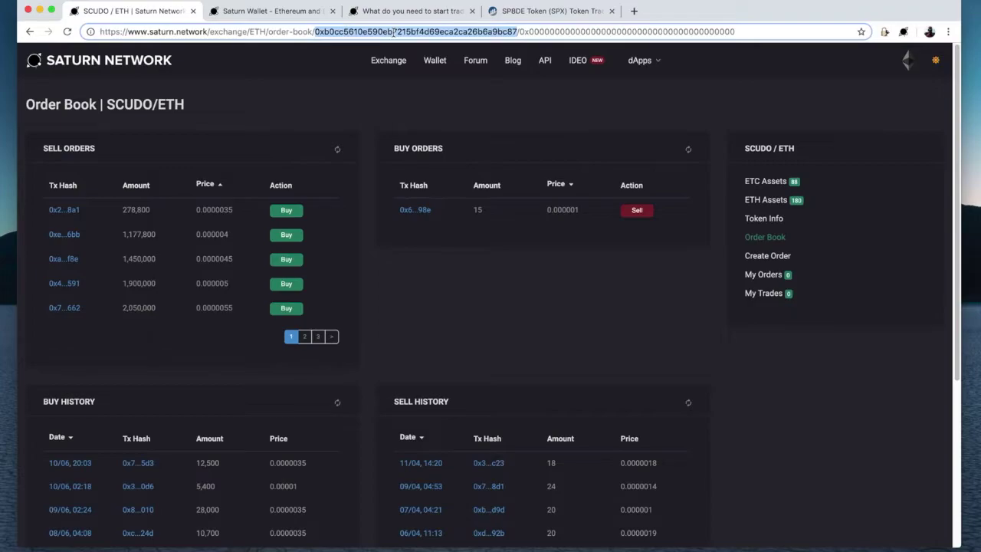
click(541, 12)
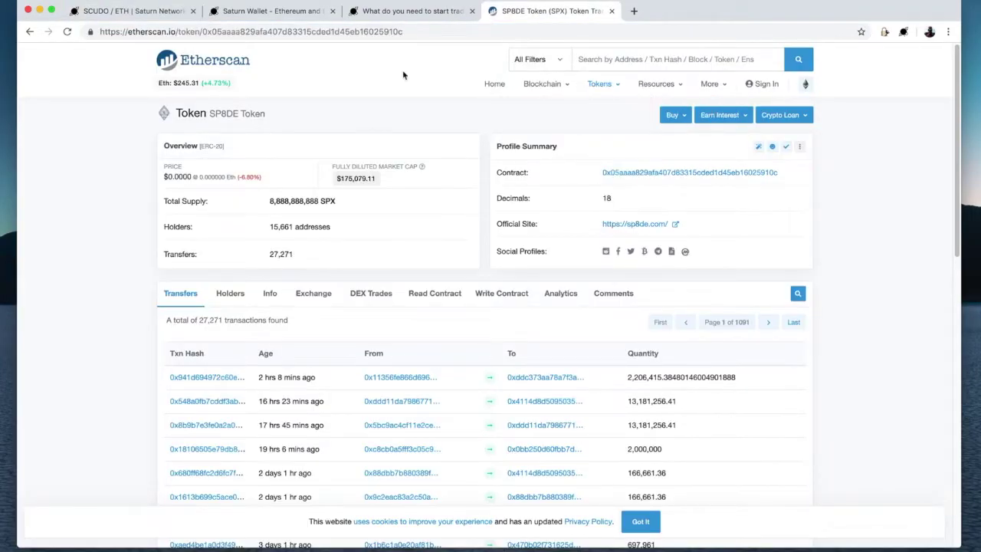
click(163, 33)
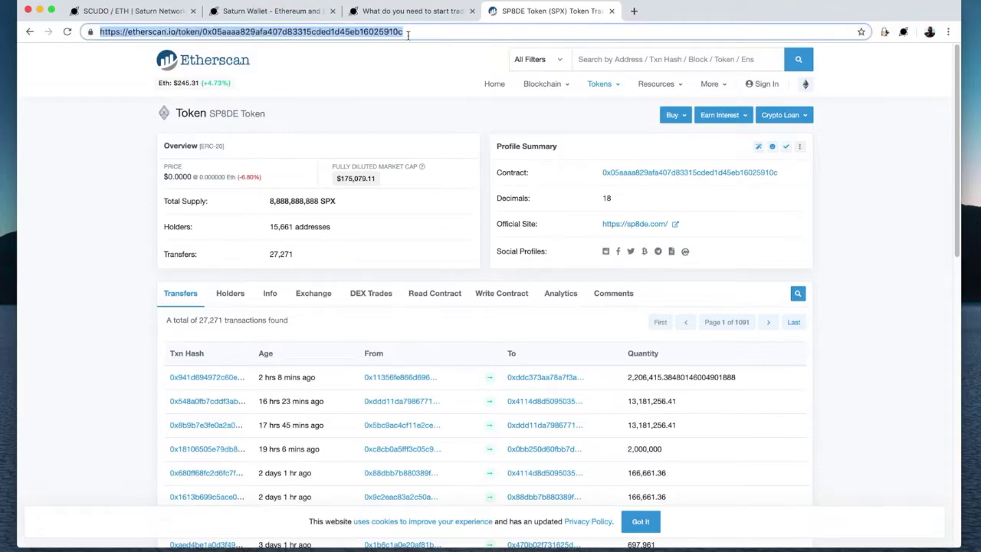
click(530, 177)
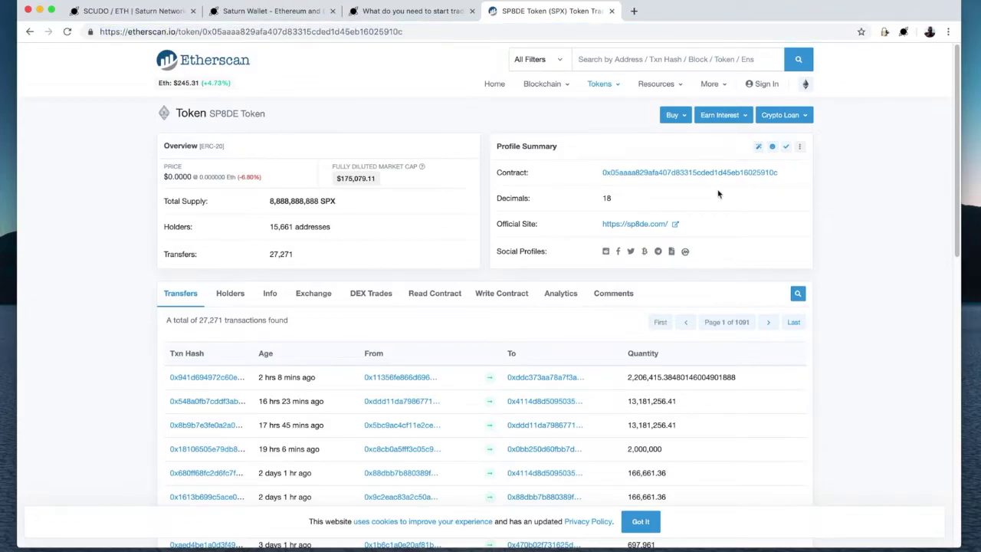
click(784, 174)
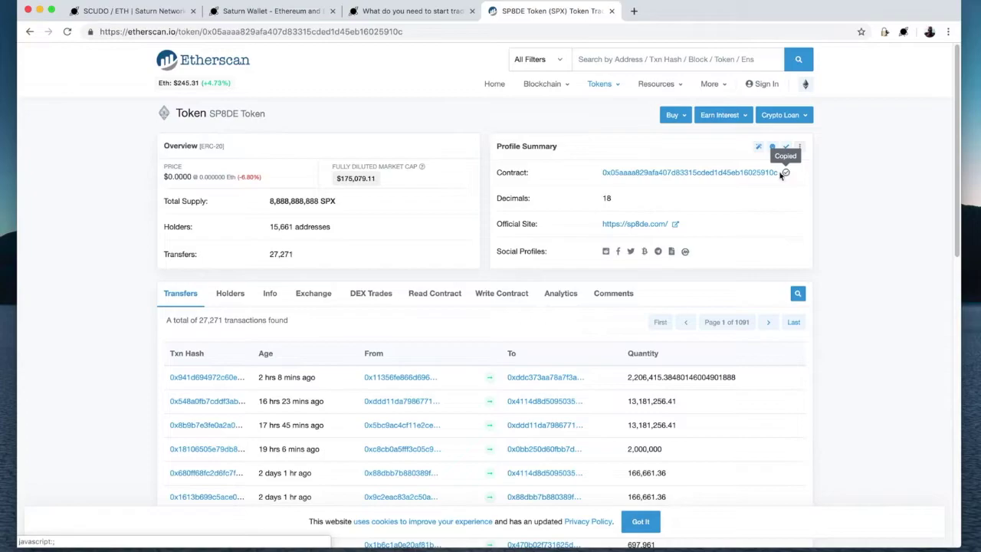
Step: Paste the SPX contract address into the order-book link in place of the token address and load it
click(267, 13)
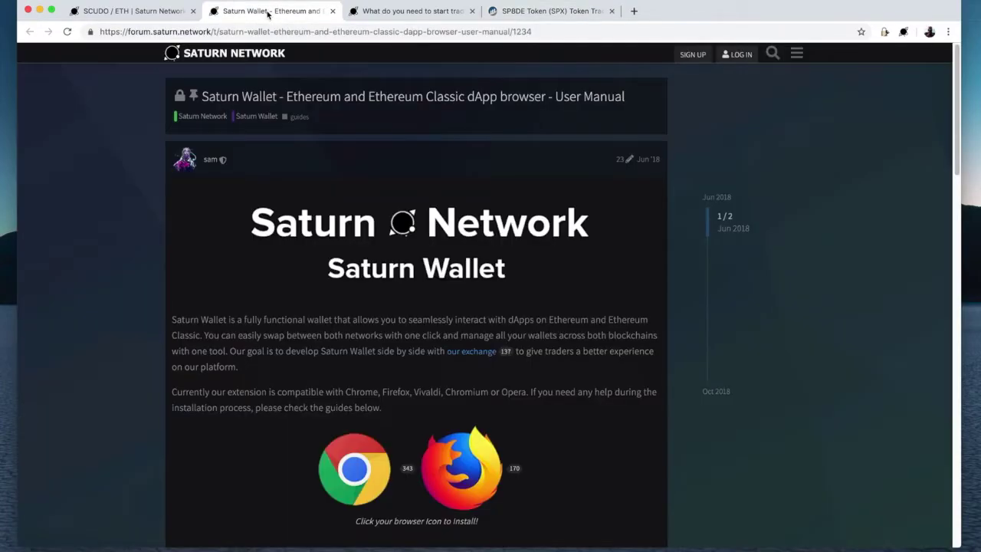
click(144, 13)
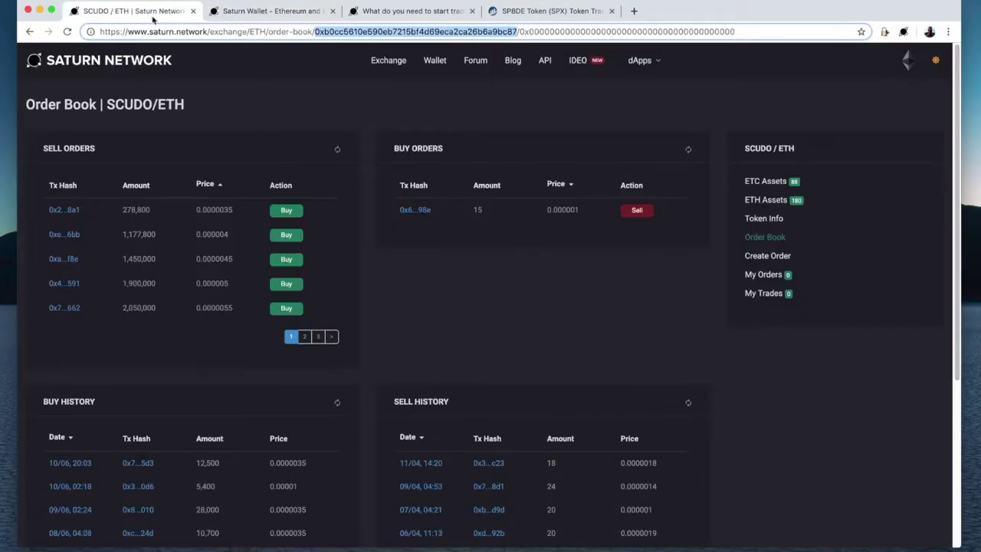
double_click(414, 33)
right_click(415, 33)
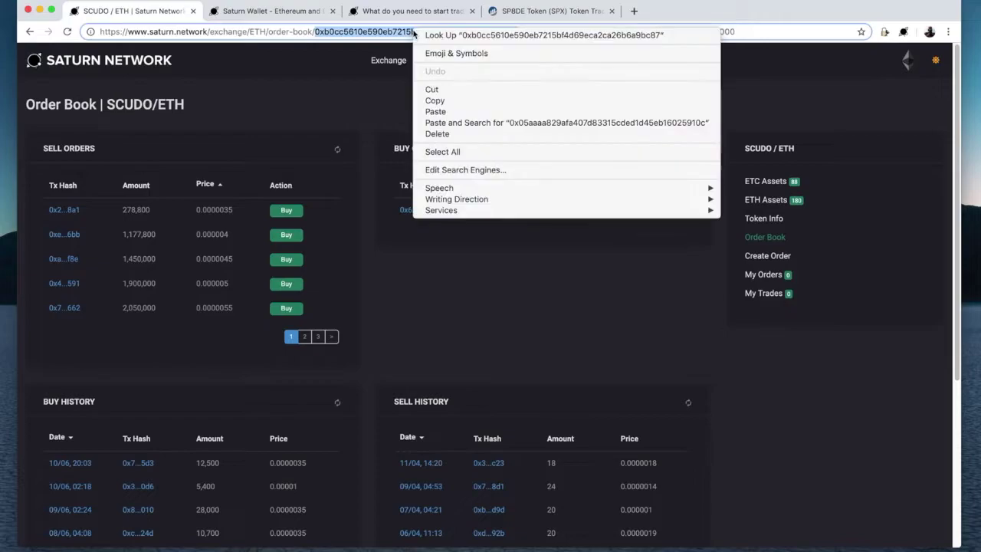
click(442, 111)
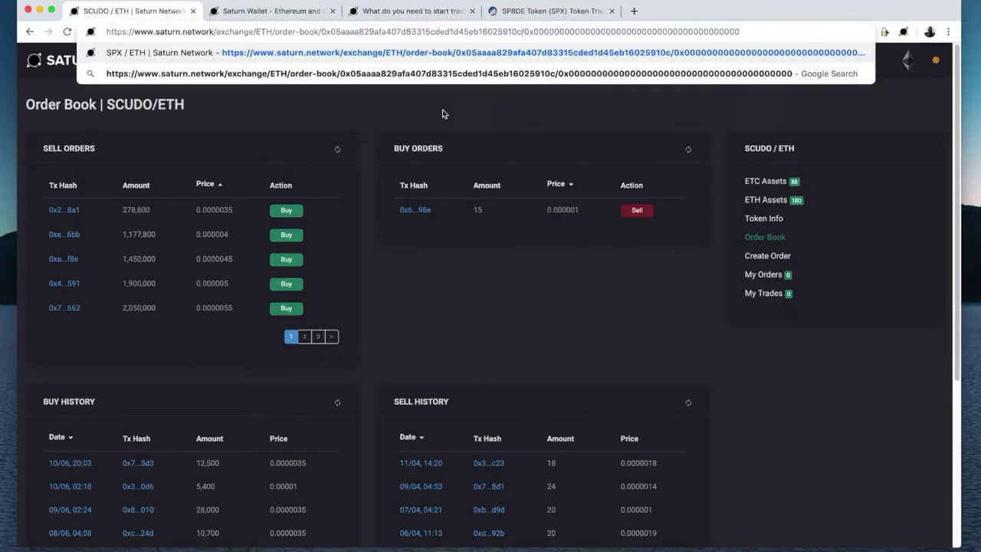
key(Return)
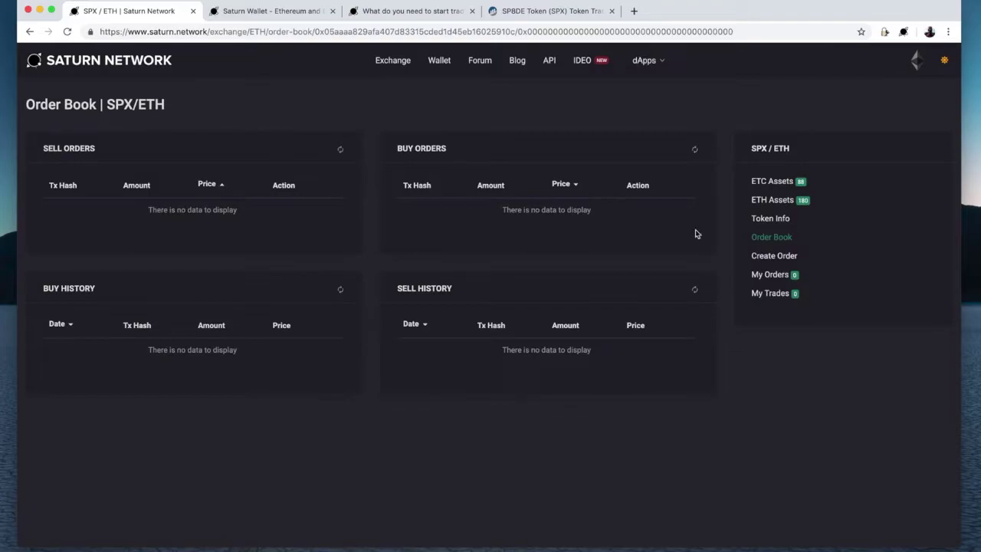
Step: Start a sell order with the full 2,206,415 SPX balance as the amount
click(769, 257)
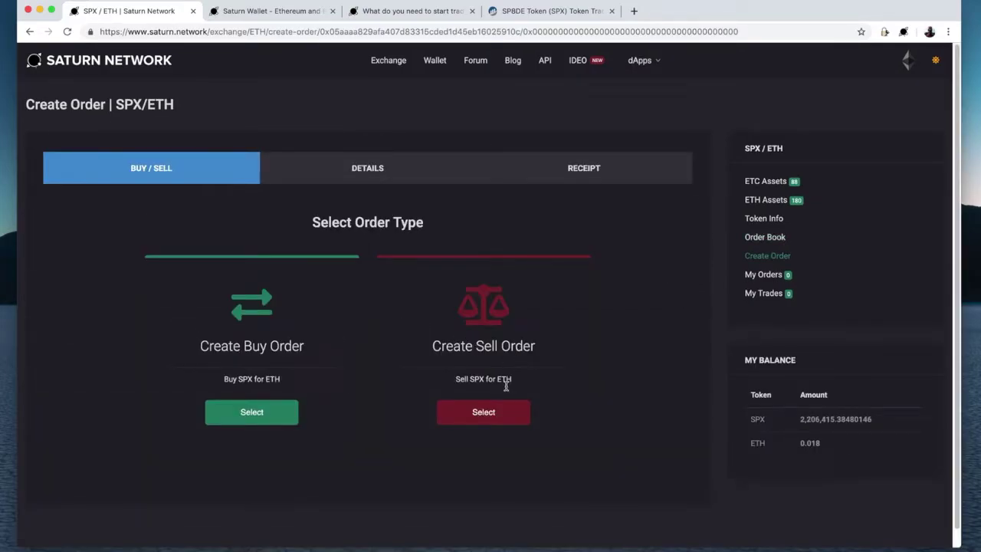
click(482, 414)
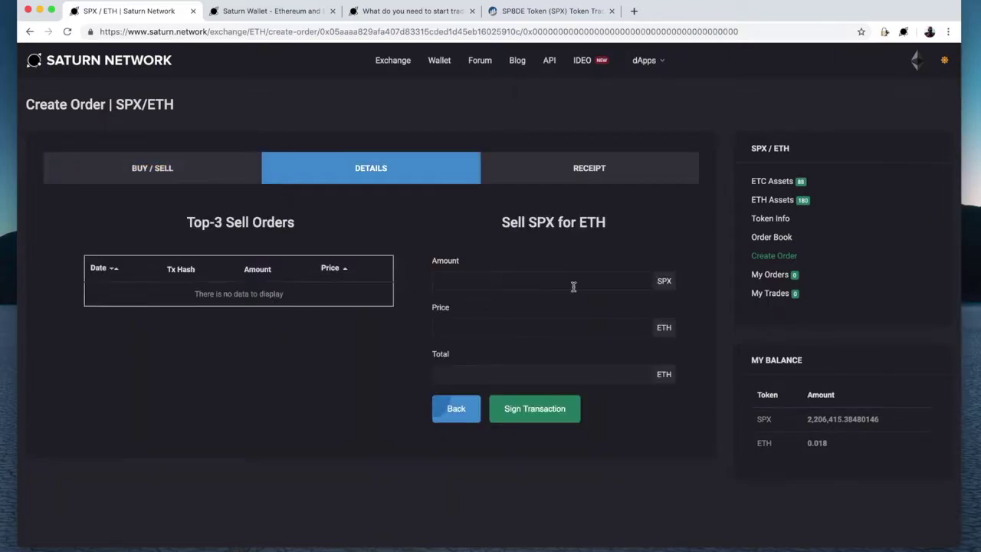
click(807, 417)
right_click(820, 418)
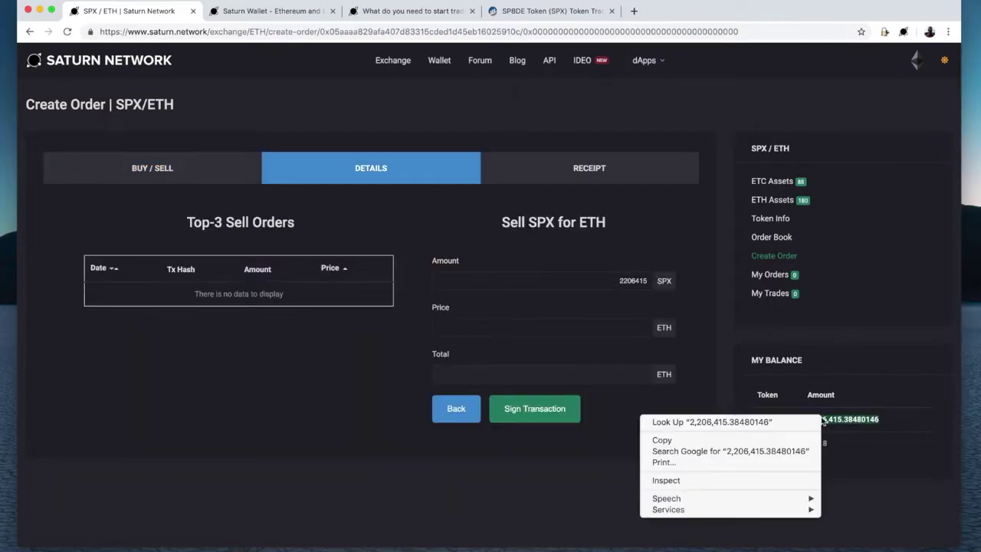
click(779, 441)
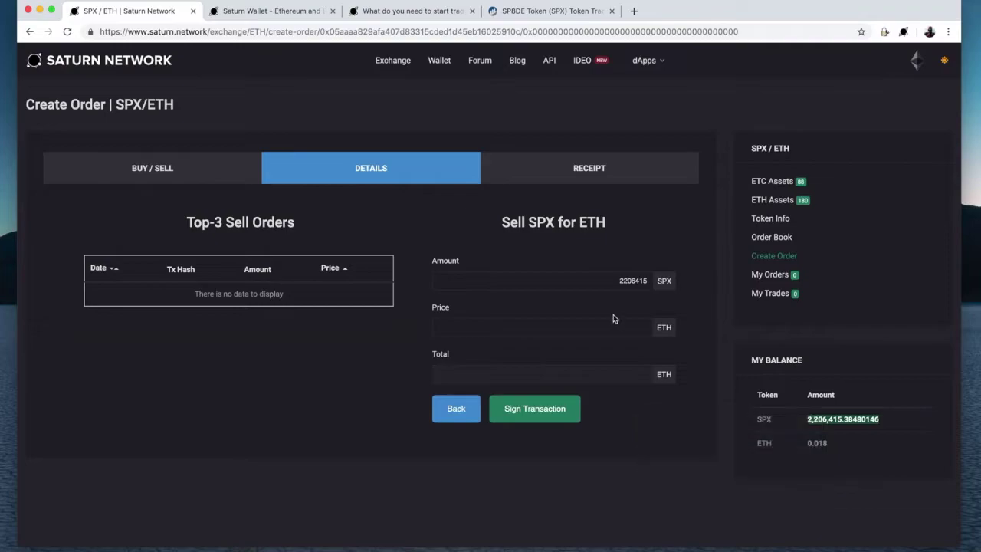
drag(613, 282, 643, 281)
right_click(595, 278)
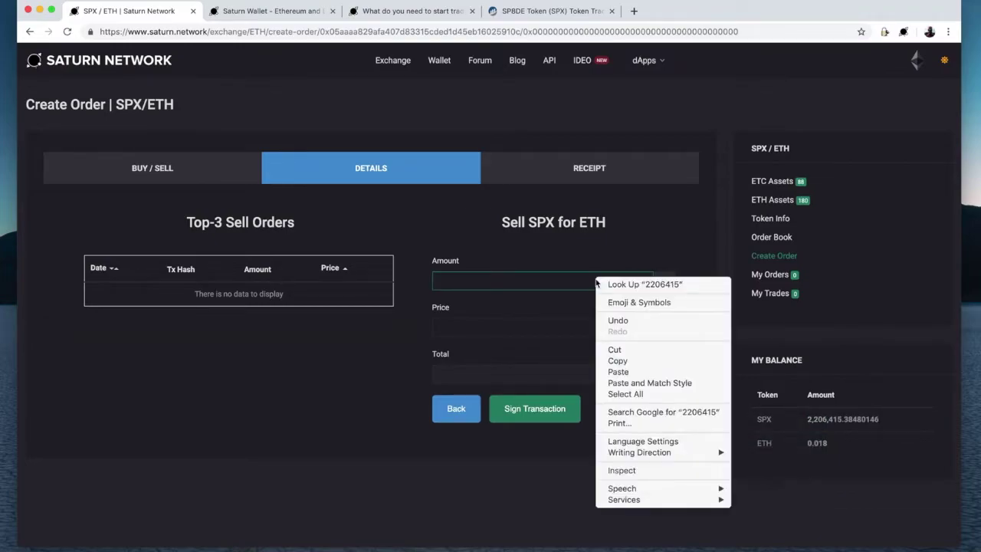
click(626, 373)
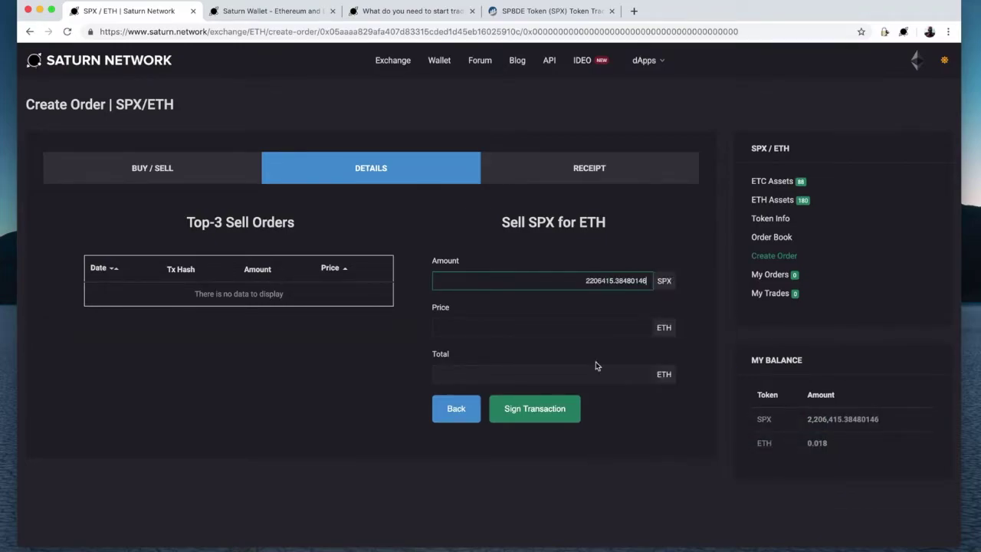
Step: Set the sell price to 0.22 ETH and request signing of the order
click(618, 330)
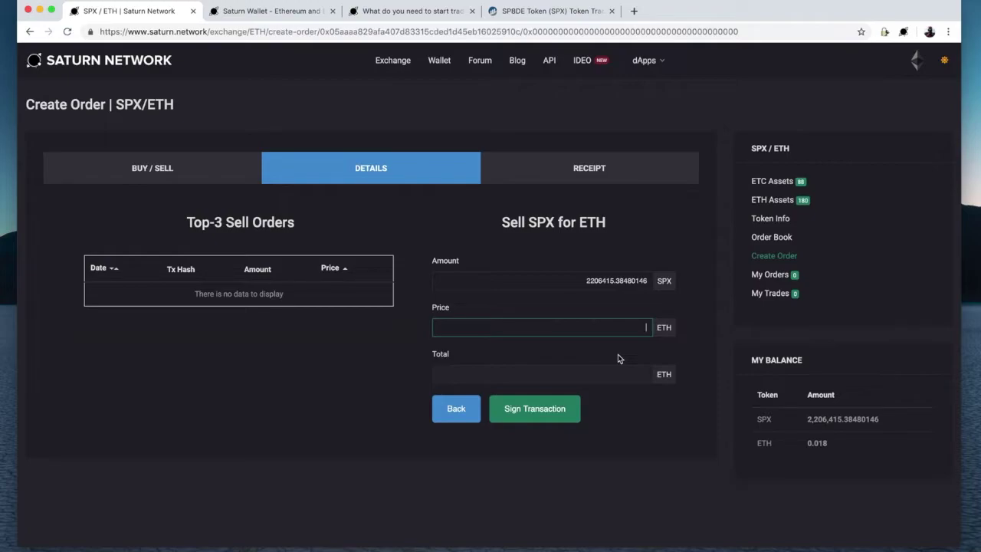
text(0.22)
key(Tab)
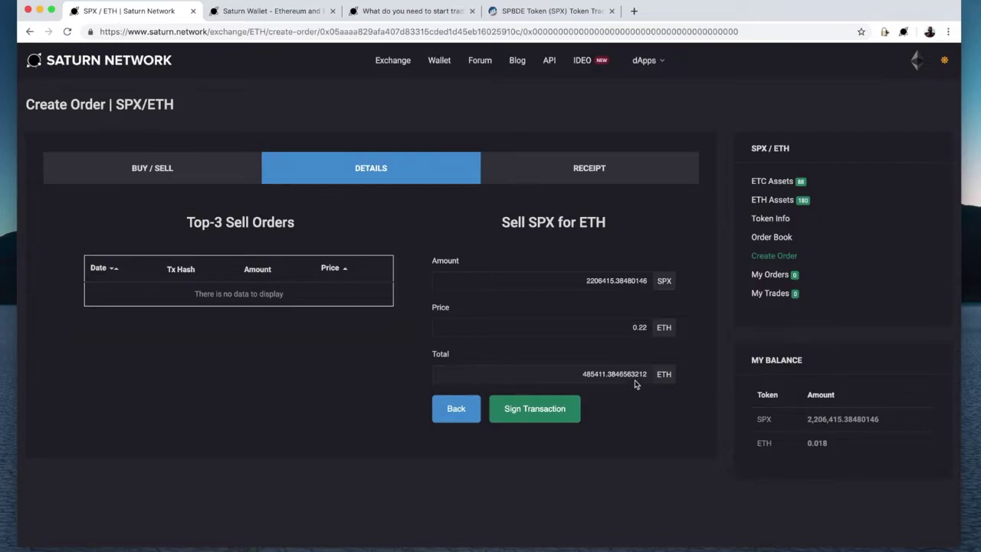
click(526, 408)
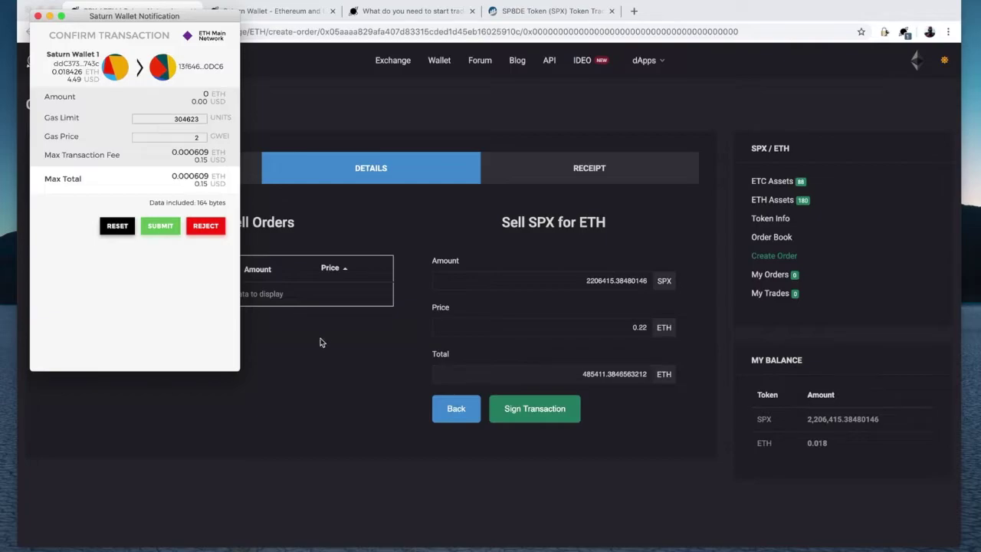
Step: Approve the SPX sell order with SUBMIT in Saturn Wallet, then browse the exchange dashboard
click(163, 228)
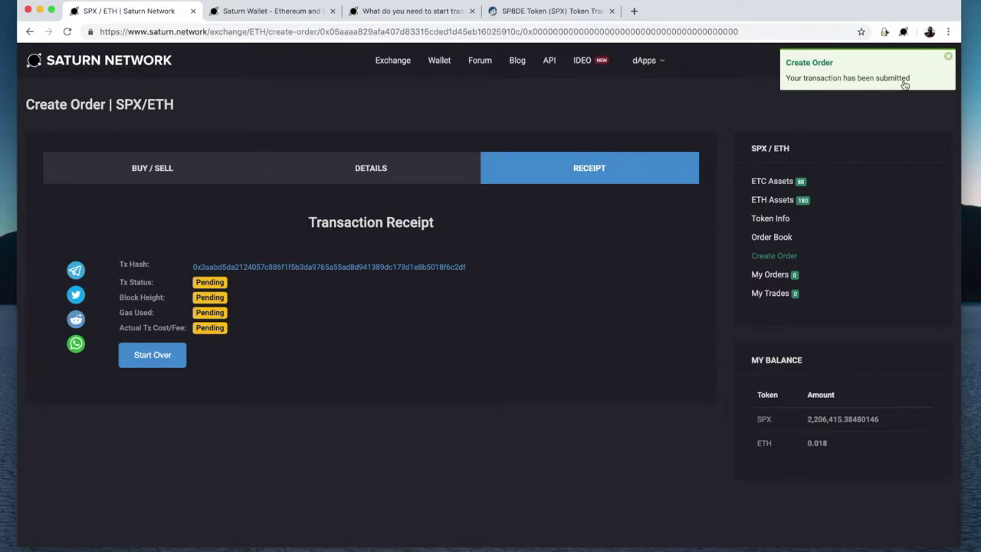
click(395, 60)
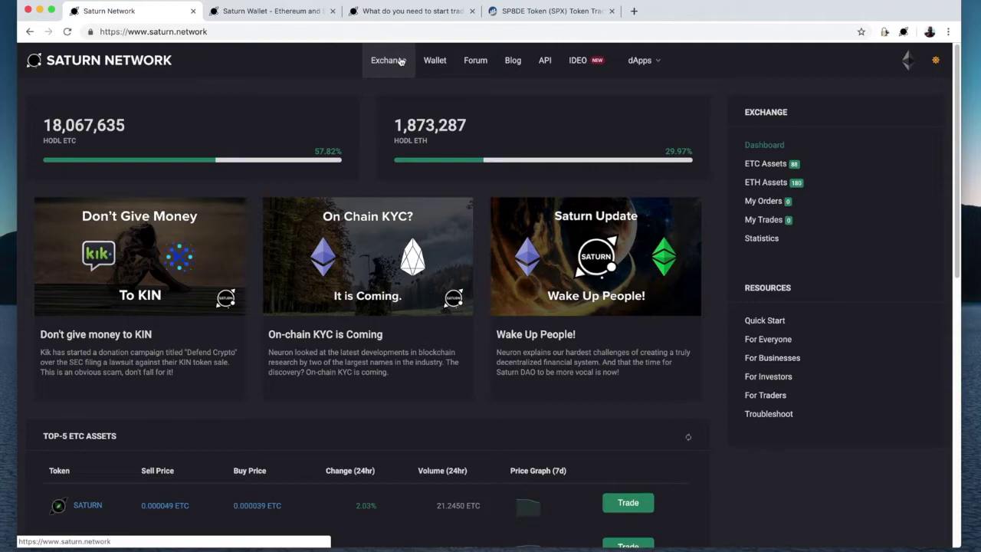
scroll(360, 289, down, 5)
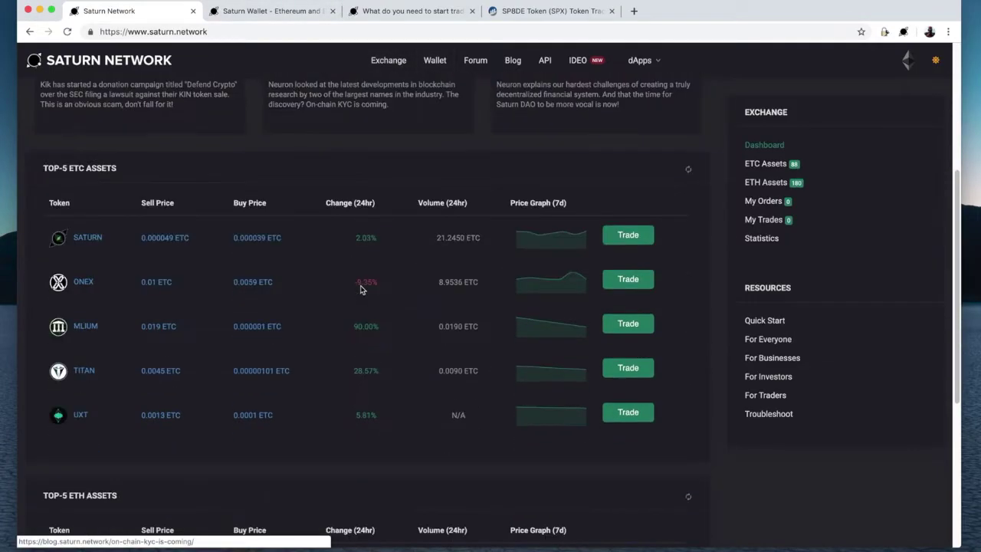
scroll(360, 288, down, 2)
scroll(360, 289, down, 2)
scroll(360, 289, down, 1)
scroll(361, 289, up, 5)
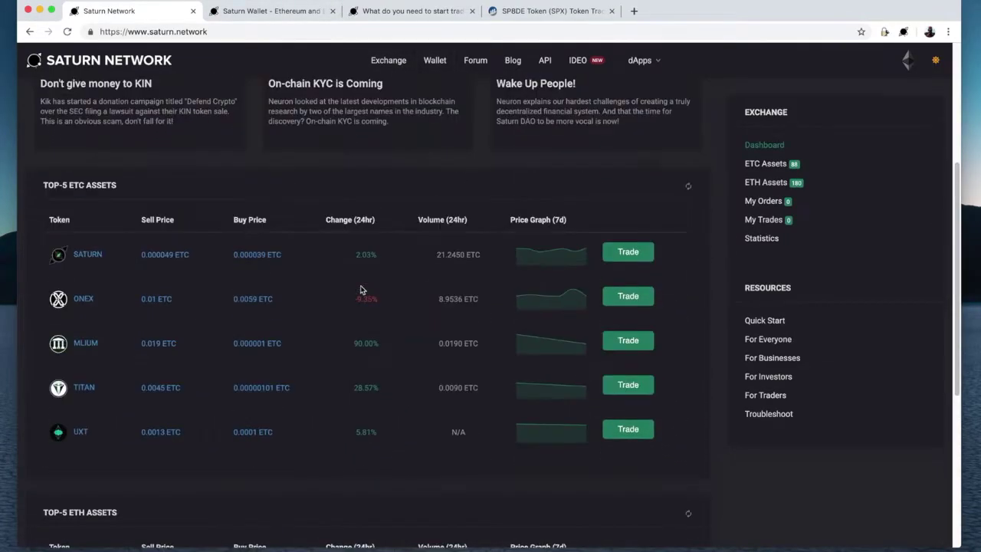
scroll(362, 289, up, 5)
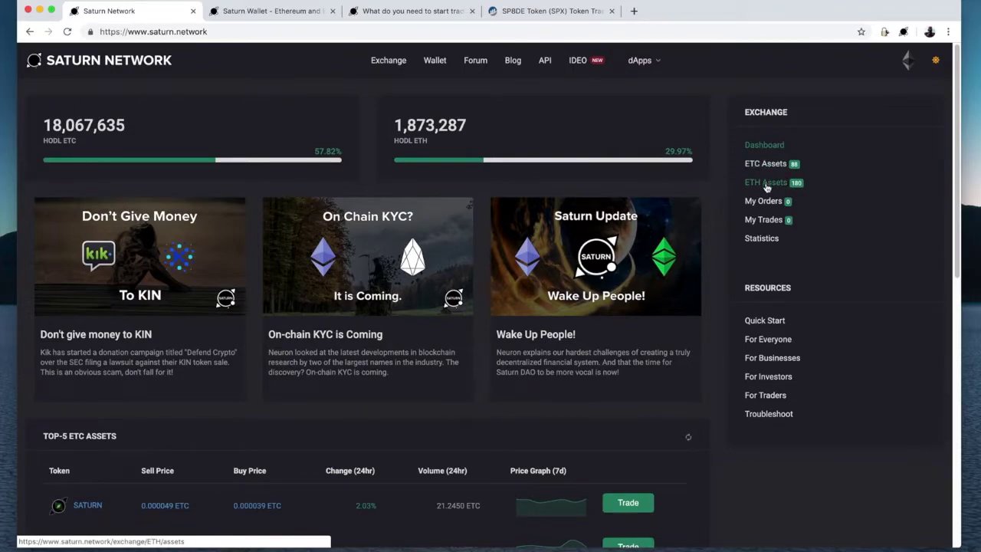
Step: Filter the ETH-traded assets to SPX and open the SPX/ETH order page
click(766, 184)
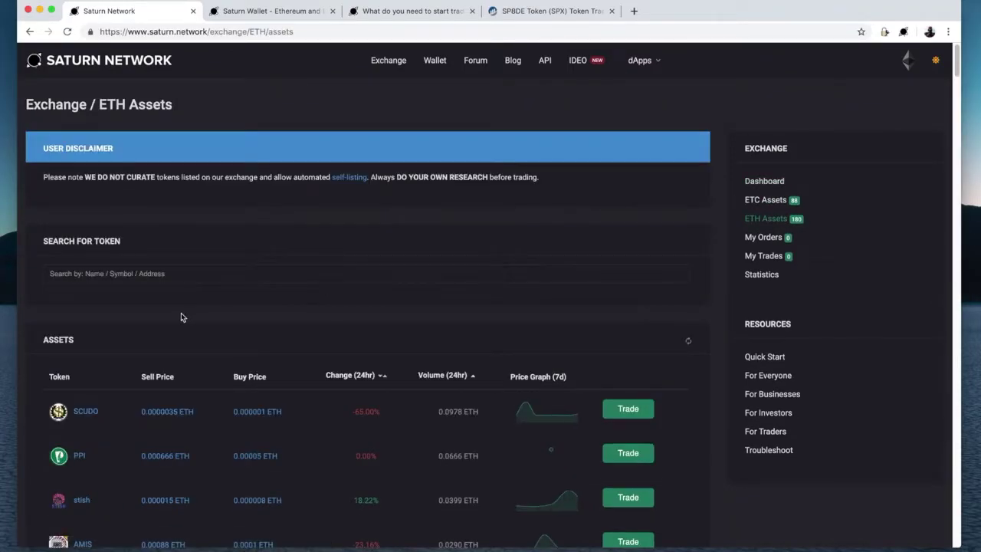
click(152, 277)
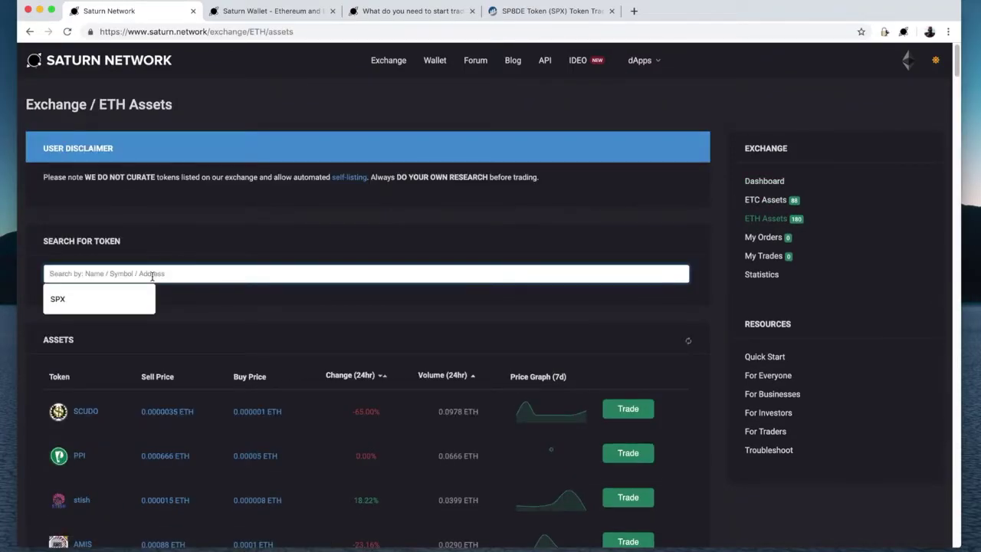
click(65, 299)
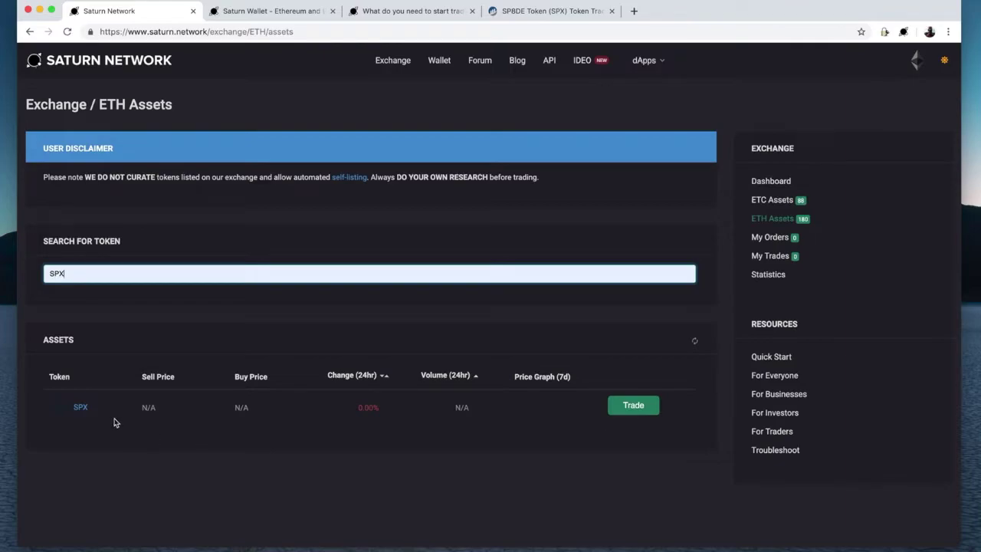
click(83, 407)
drag(798, 420, 877, 431)
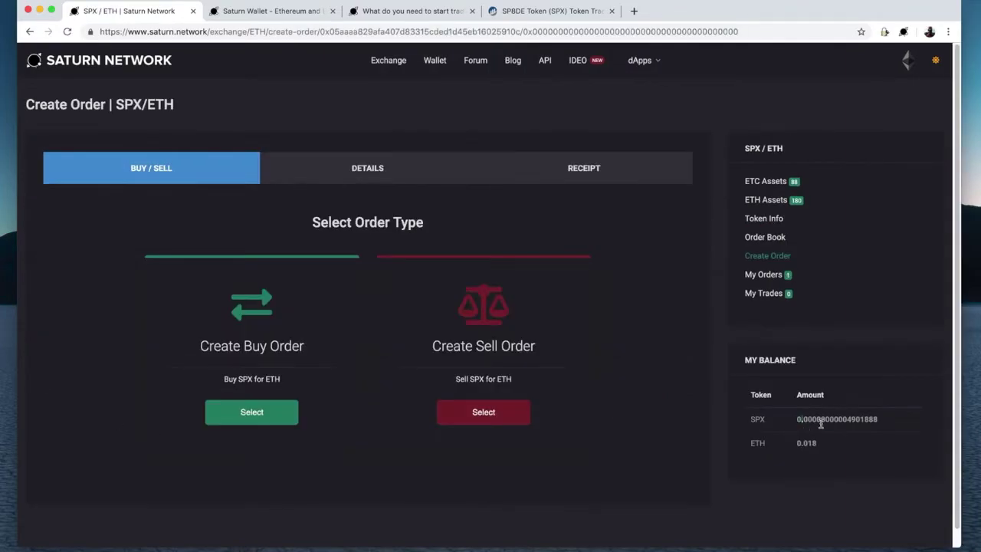
click(877, 431)
Step: View the SPX/ETH order book and check the listed sell order at 0.22
click(767, 245)
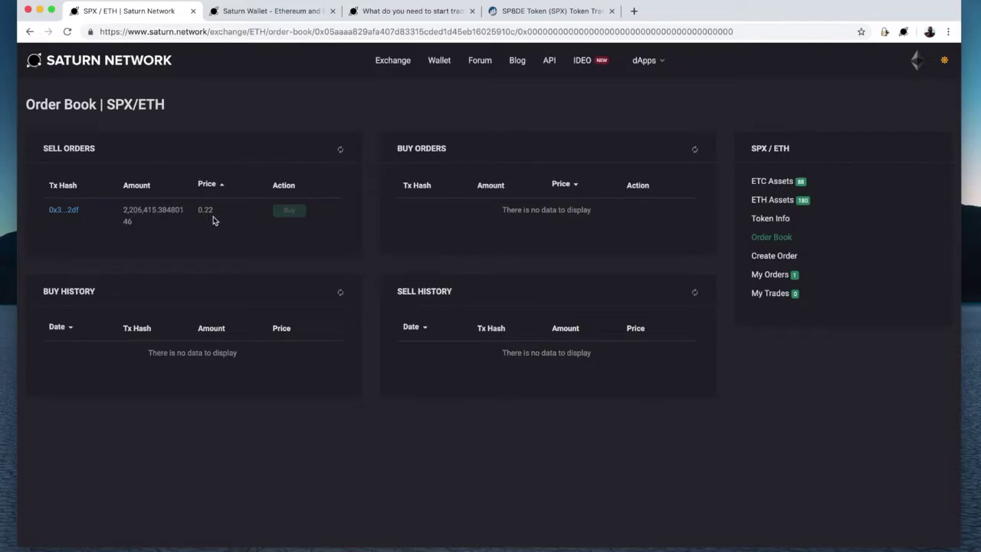
drag(215, 219, 192, 216)
double_click(205, 210)
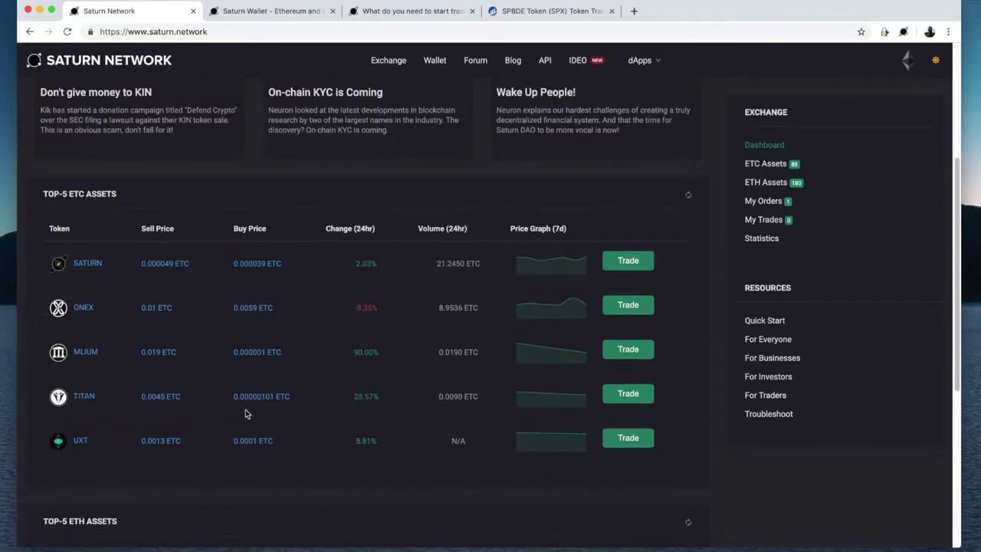
scroll(245, 414, down, 5)
scroll(245, 413, down, 2)
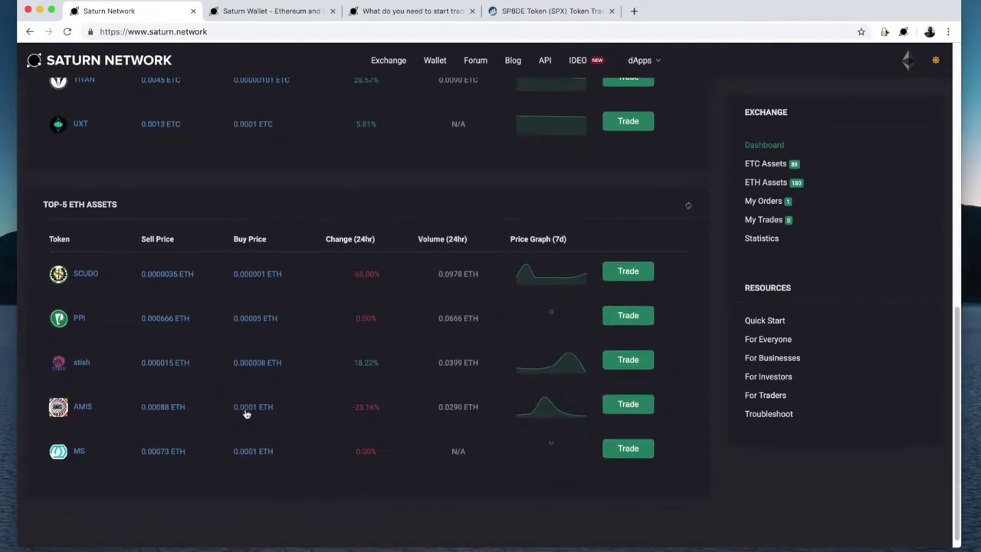
Step: Open My Orders from the dashboard to see the SPX sell order
scroll(246, 414, up, 2)
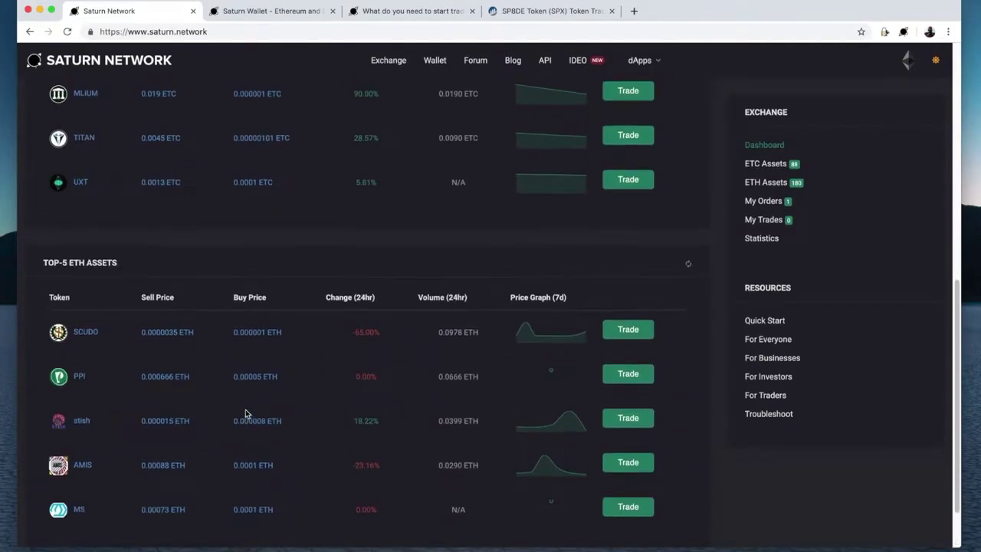
click(763, 201)
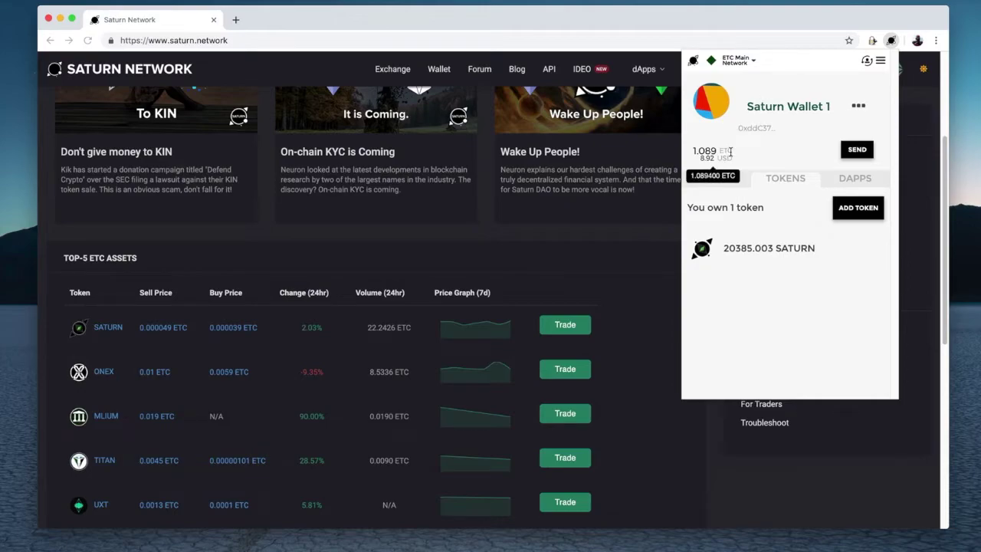
Step: Open the cheapest sell order in the SATURN/ETC order book
click(641, 256)
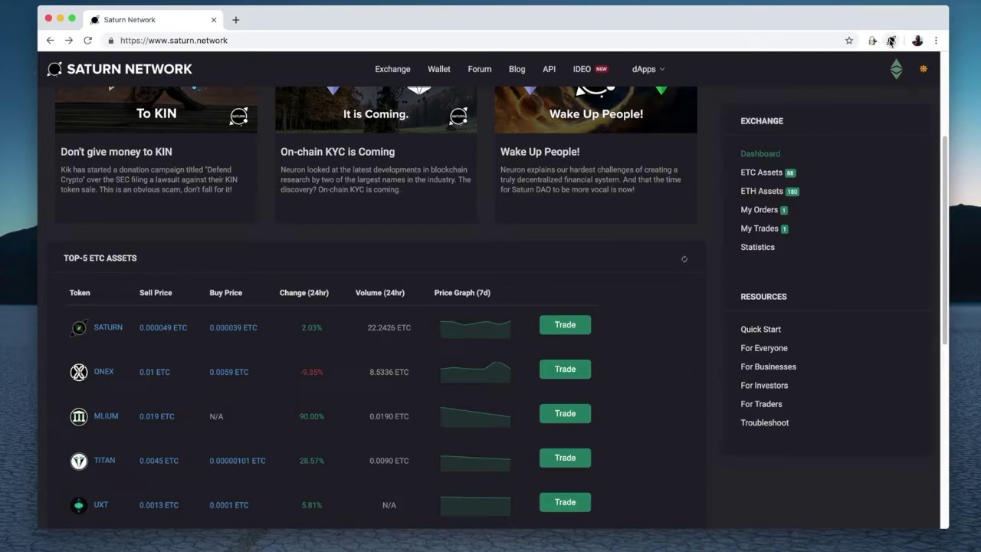
click(582, 326)
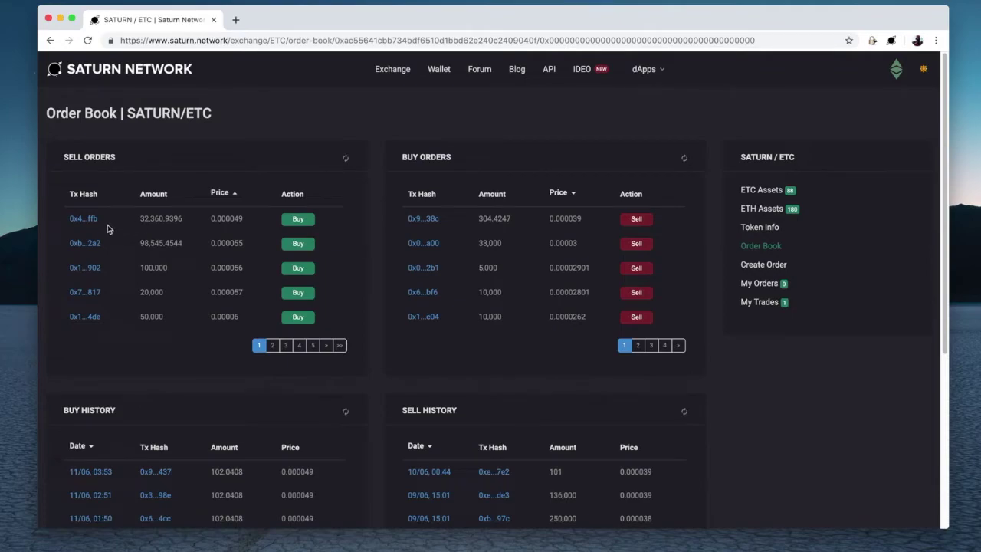
click(299, 219)
Step: Enter 22170 as the SATURN amount and place the buy for about 1.089 ETC
click(817, 256)
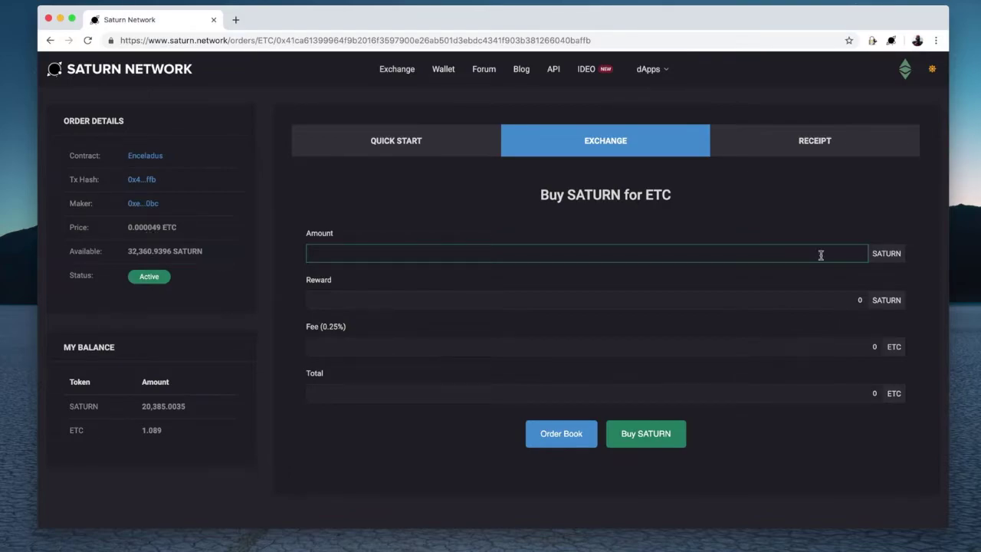
text(22160)
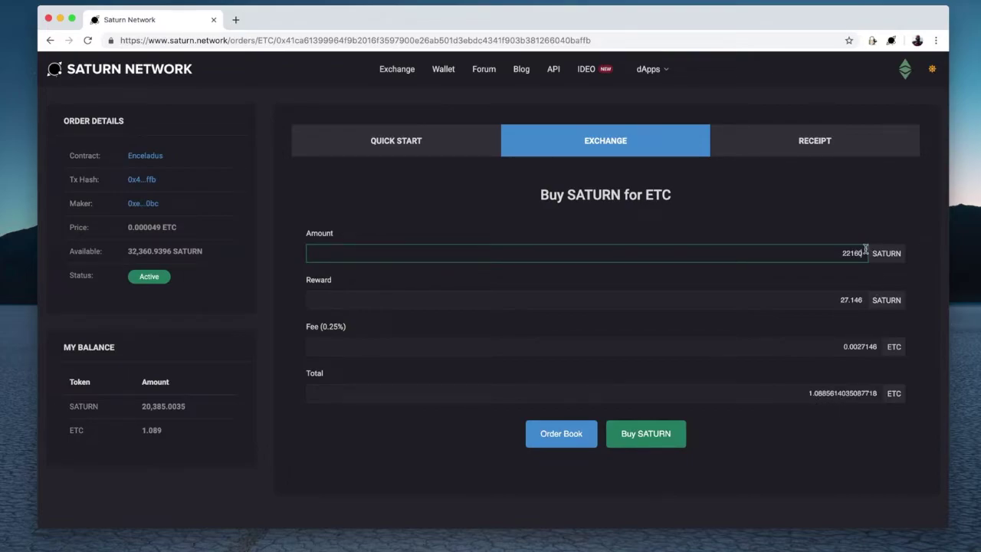
key(BackSpace)
key(BackSpace)
text(70)
click(810, 398)
double_click(826, 400)
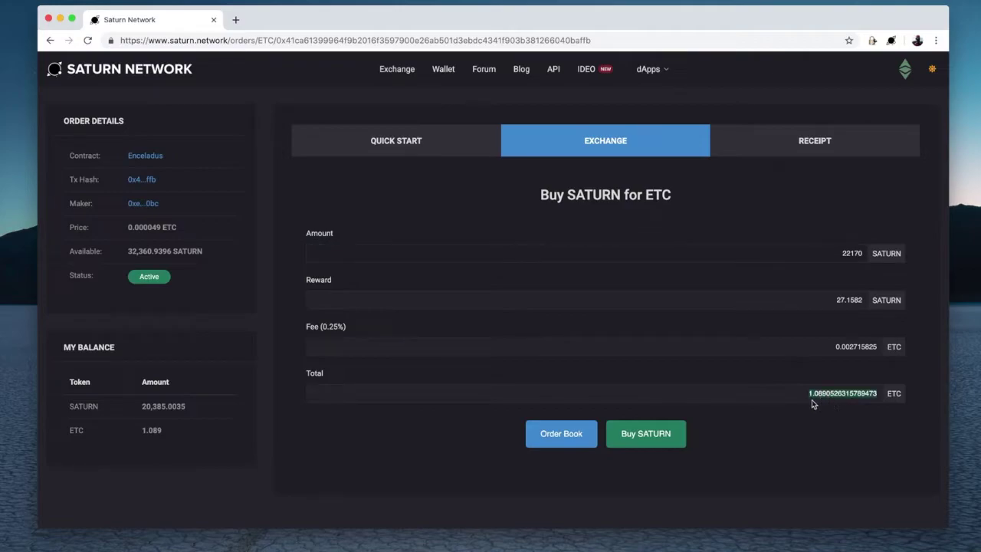
click(156, 427)
click(655, 438)
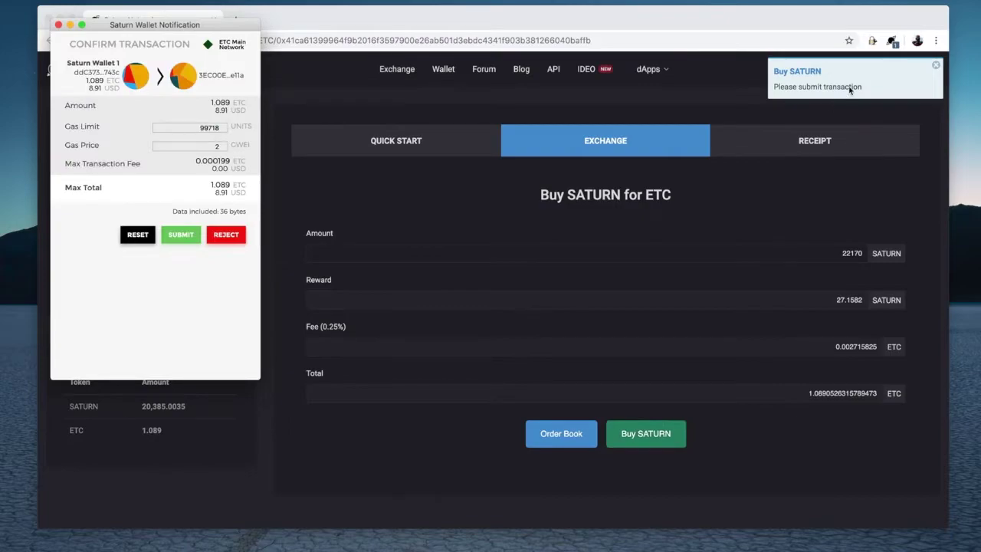
Step: Confirm the SATURN purchase, check the wallet balance, and go back to the order book
mouse_move(189, 146)
click(181, 236)
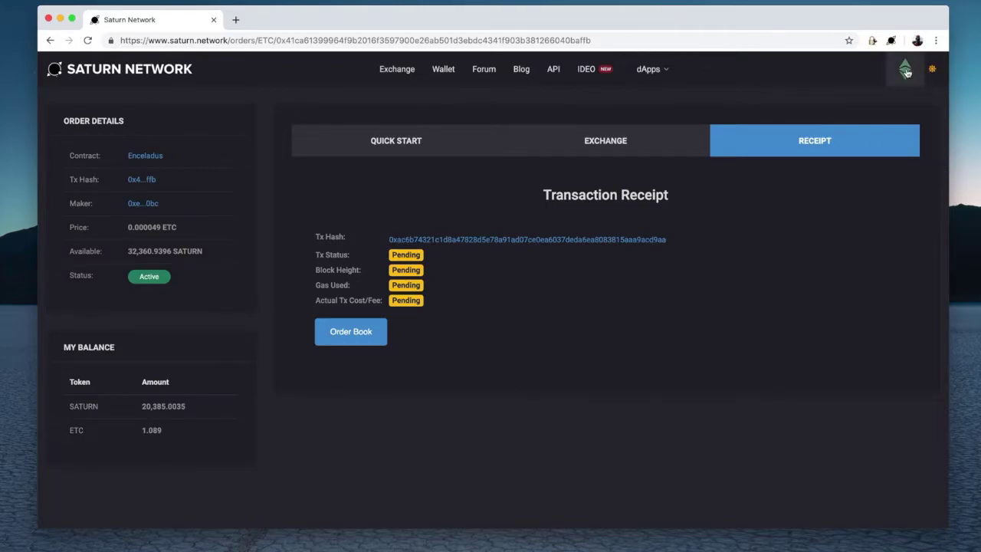
click(891, 41)
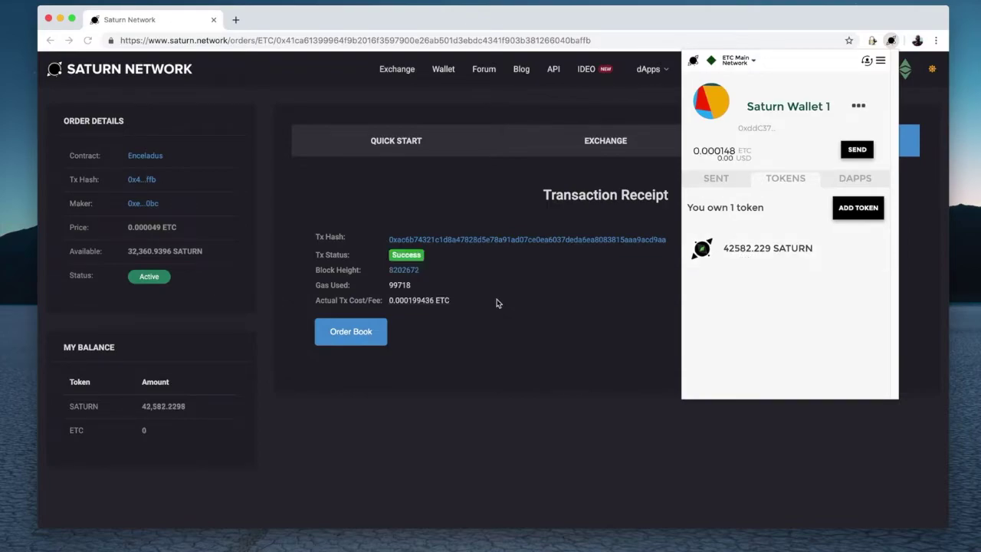
click(893, 40)
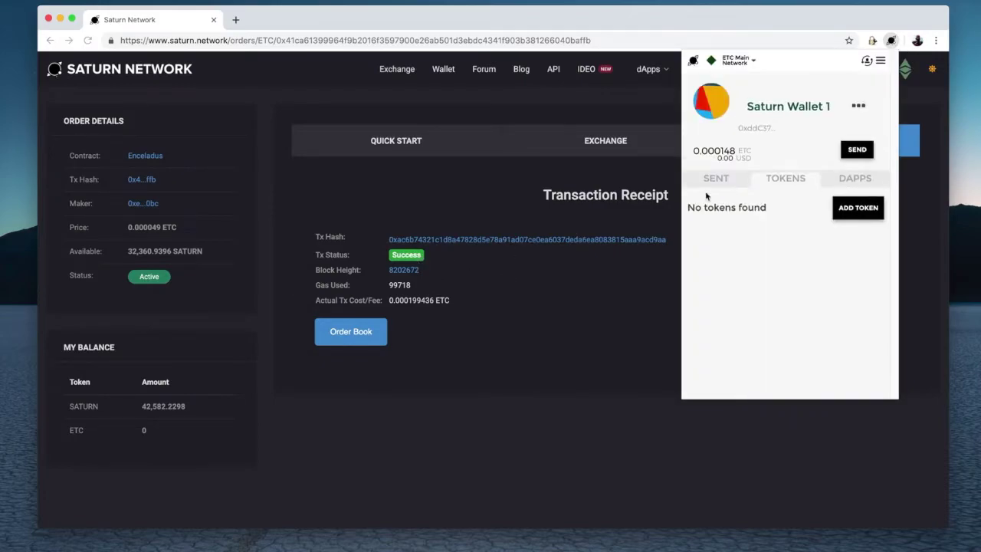
click(590, 285)
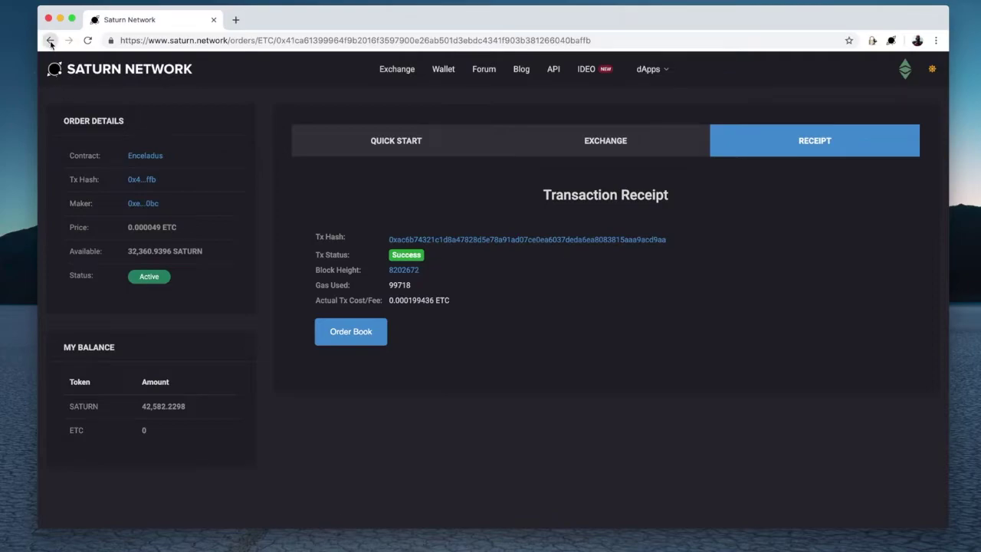
click(51, 40)
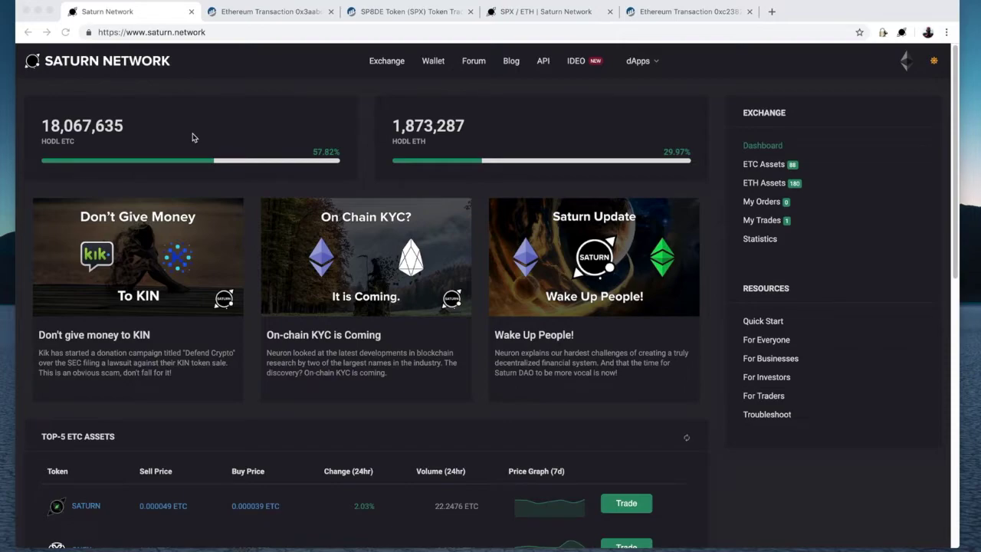
Step: Switch Saturn Wallet to the Ethereum Classic Network
click(901, 34)
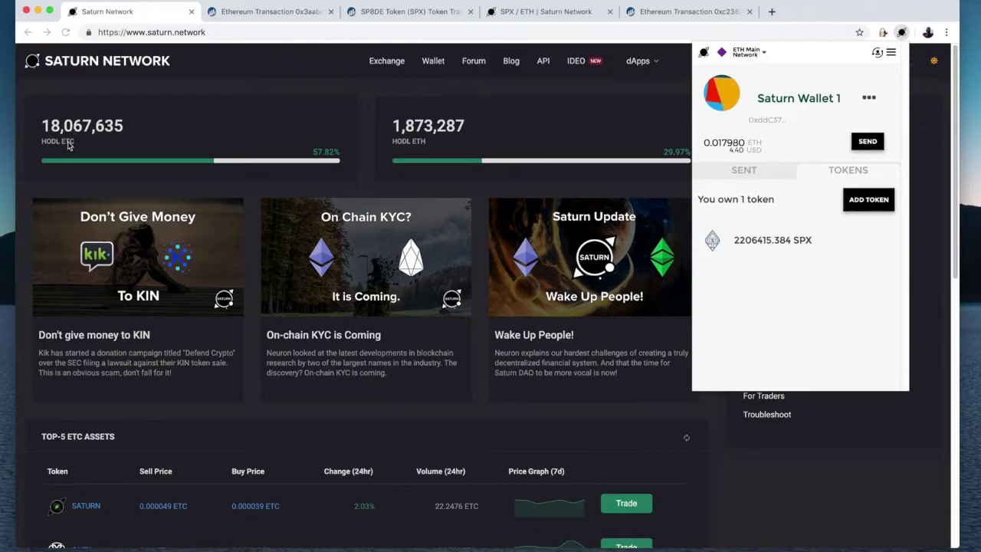
click(762, 55)
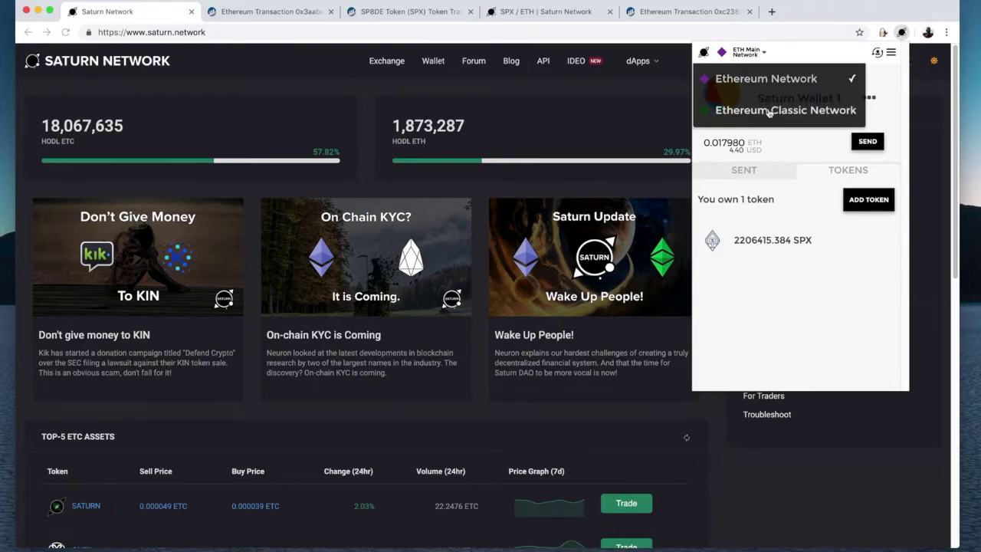
click(769, 111)
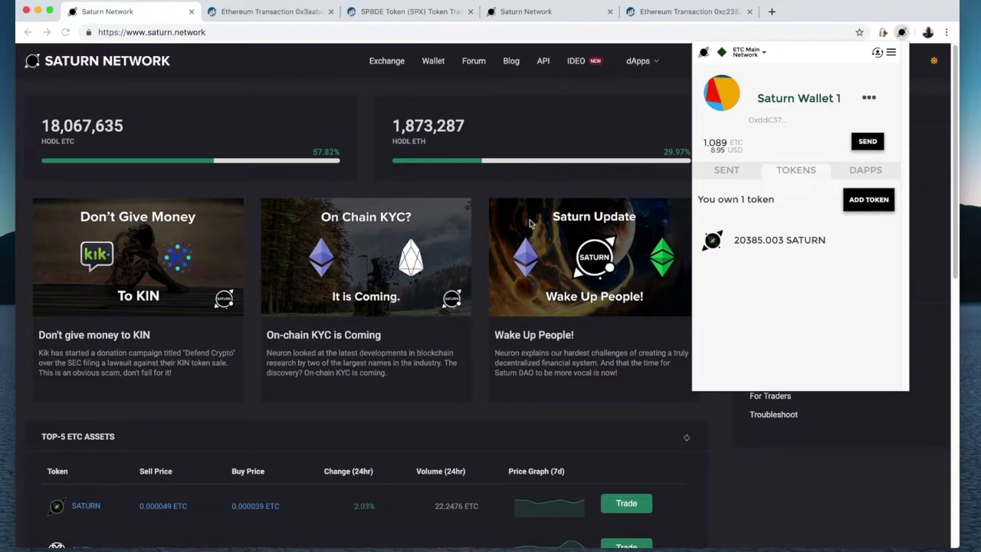
Step: Browse the wallet's dApps, tokens and sent tabs, then open the ETC HODL dApp
click(881, 172)
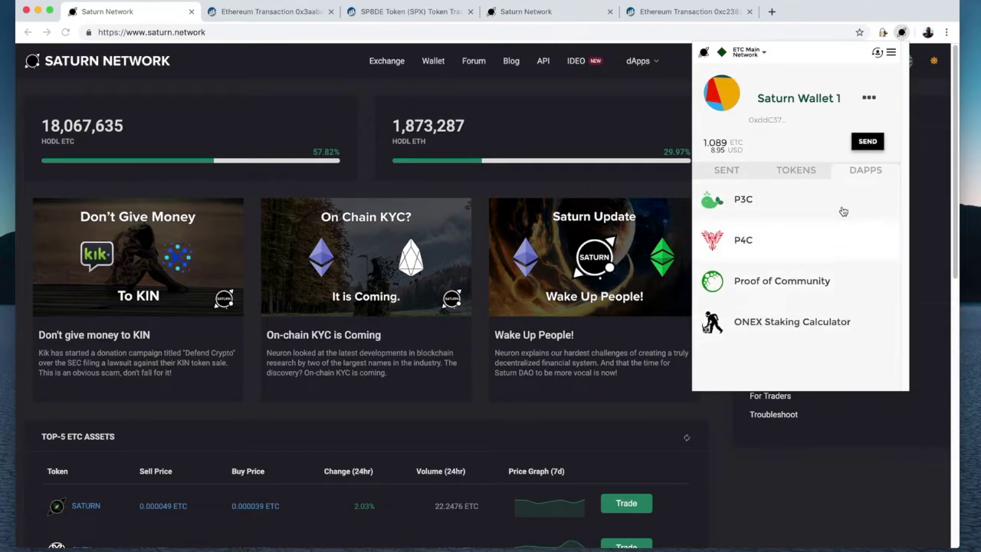
click(797, 170)
click(734, 171)
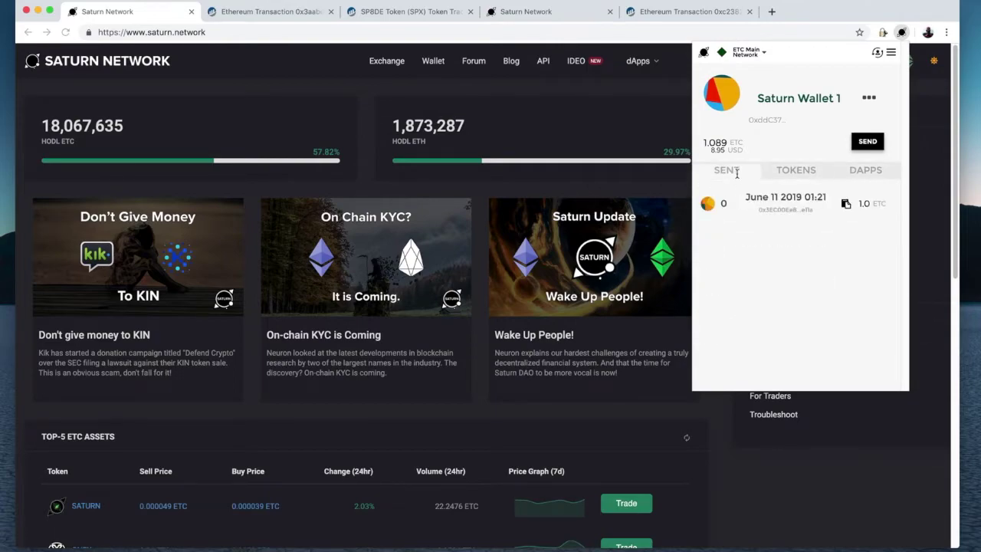
click(127, 129)
click(135, 132)
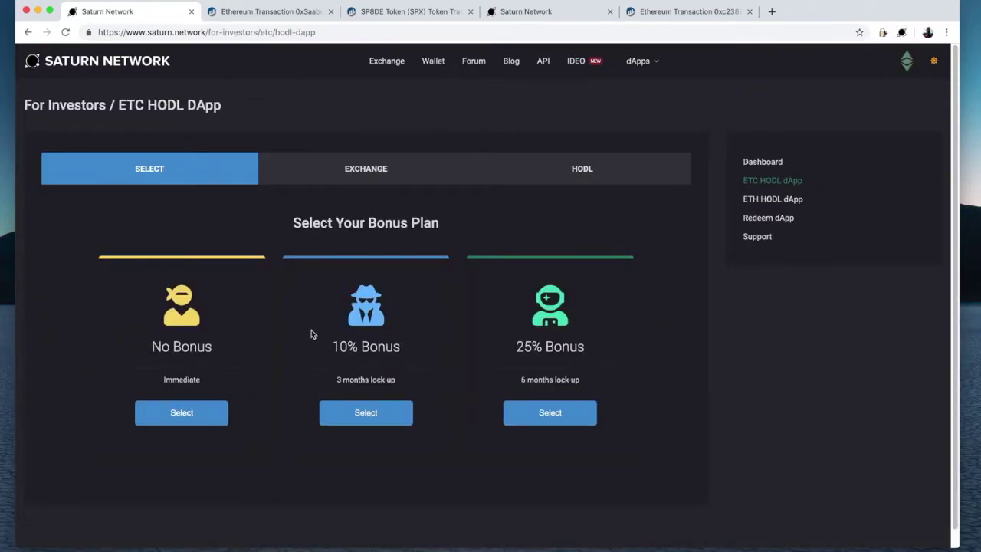
Step: Select the 25% six-month bonus plan and submit an exchange of 1 ETC
key(super+w)
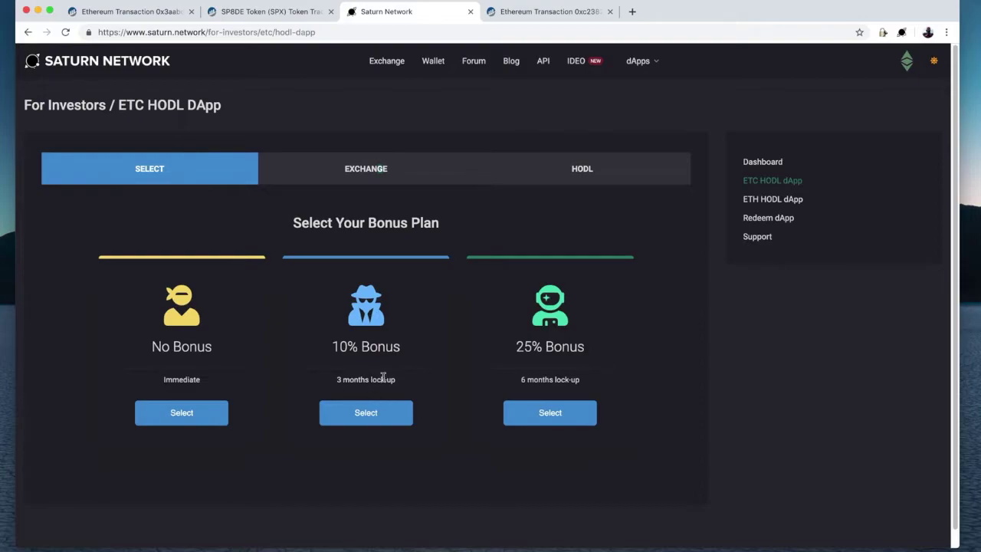
click(547, 414)
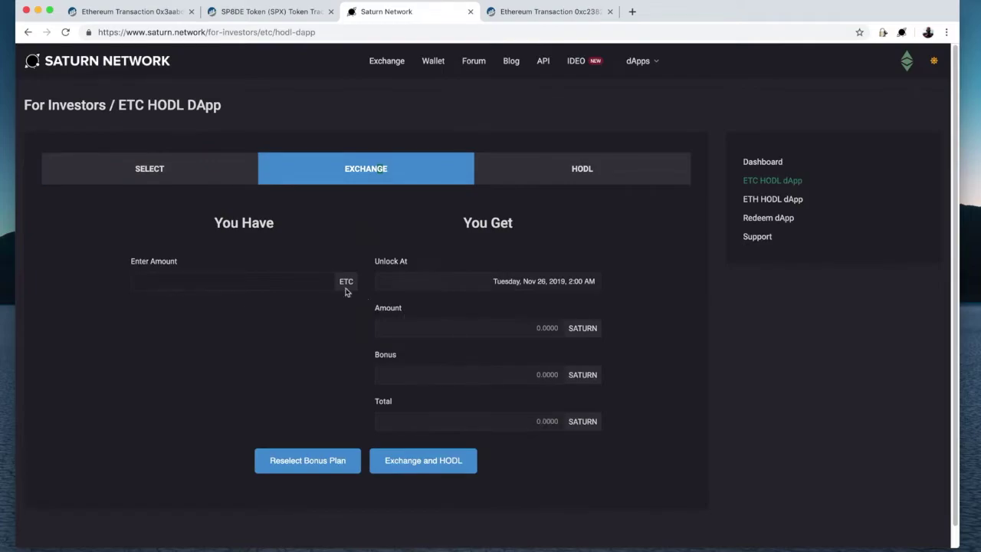
click(315, 282)
text(1)
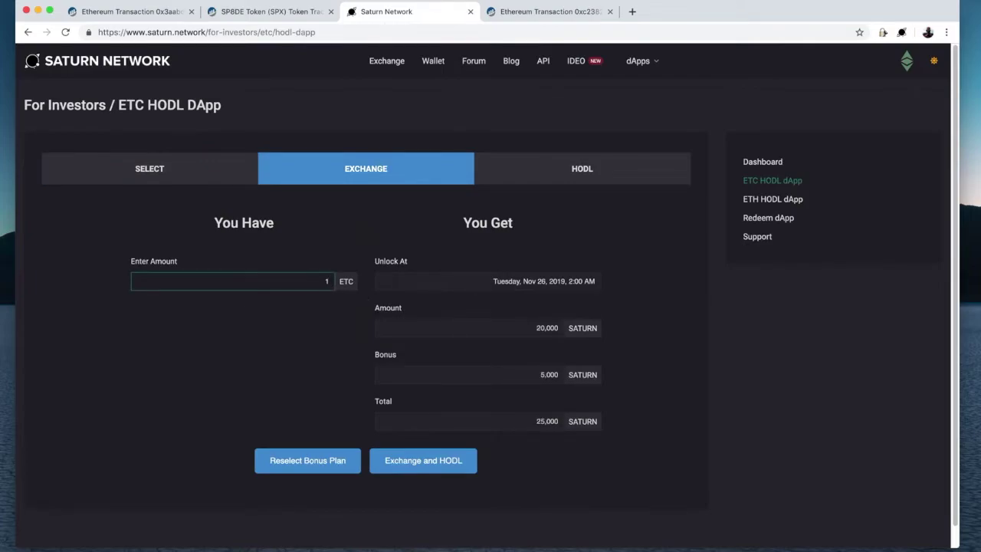
click(539, 323)
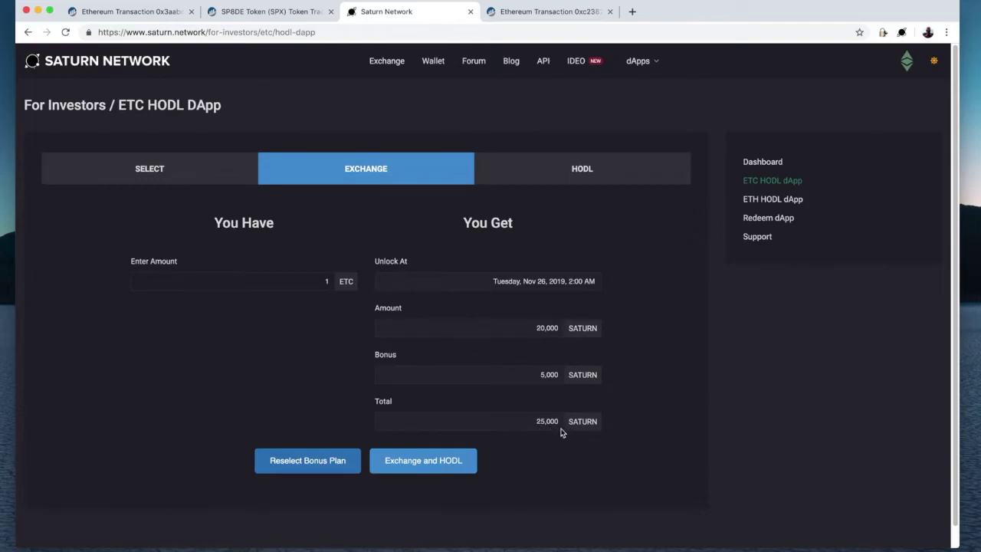
click(436, 464)
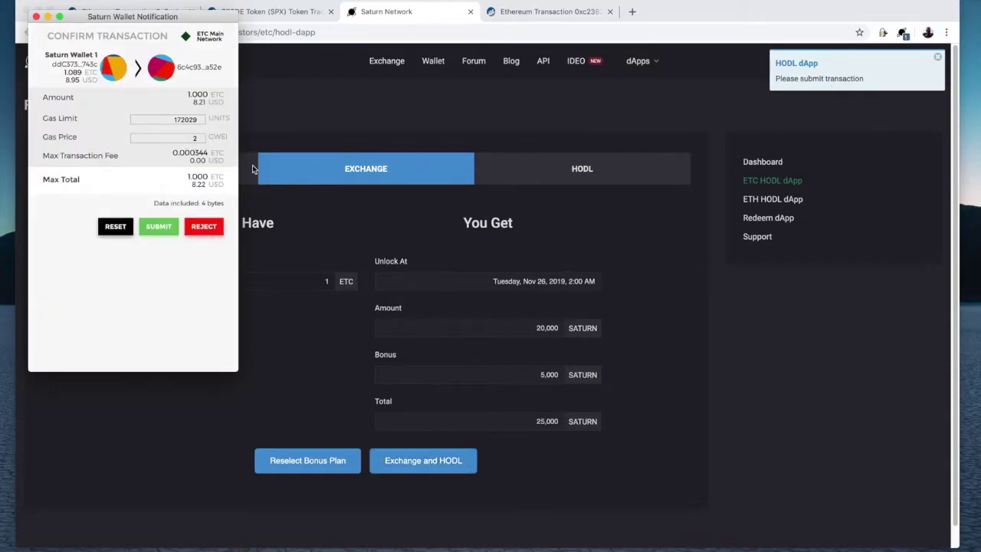
Step: Confirm the 1 ETC HODL transaction and check the remaining wallet balance
click(164, 225)
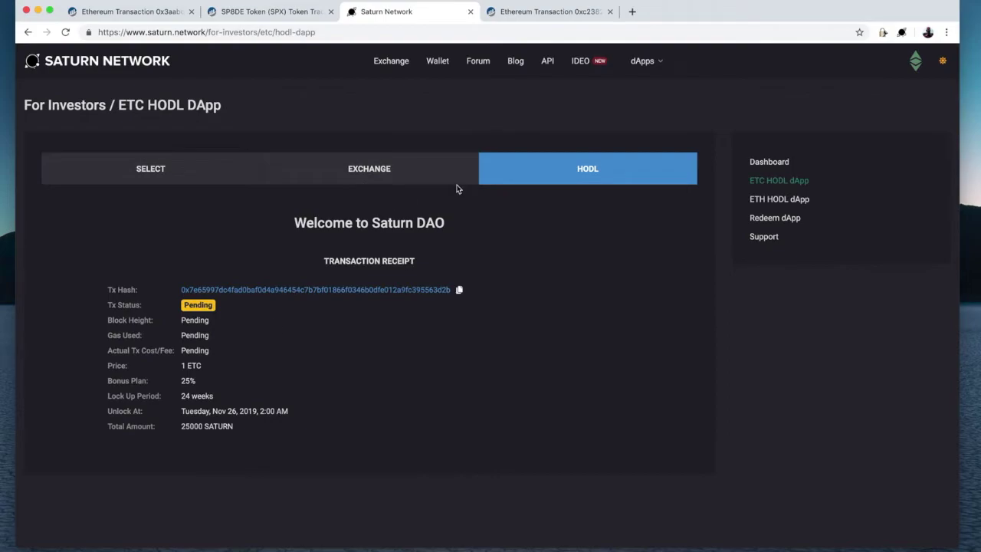
click(903, 33)
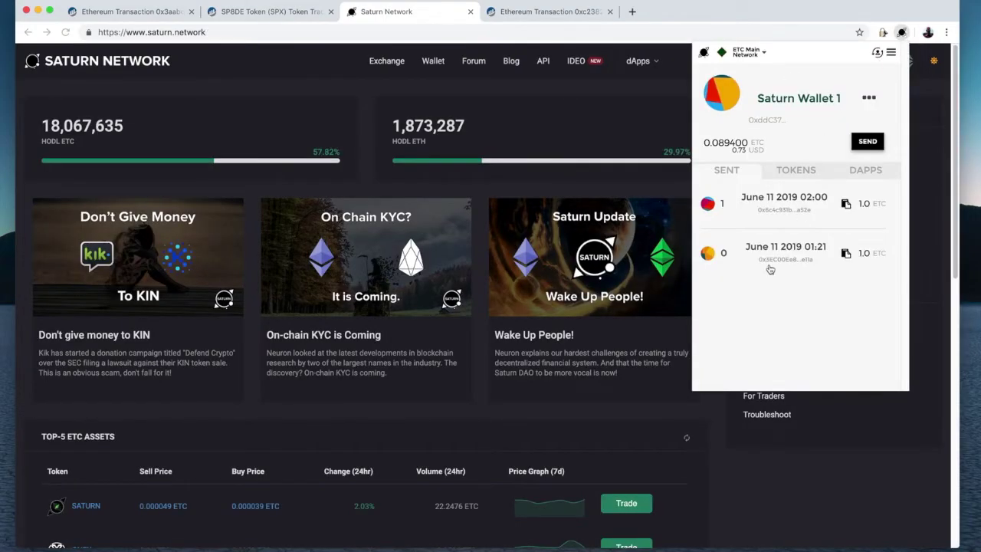
mouse_move(725, 143)
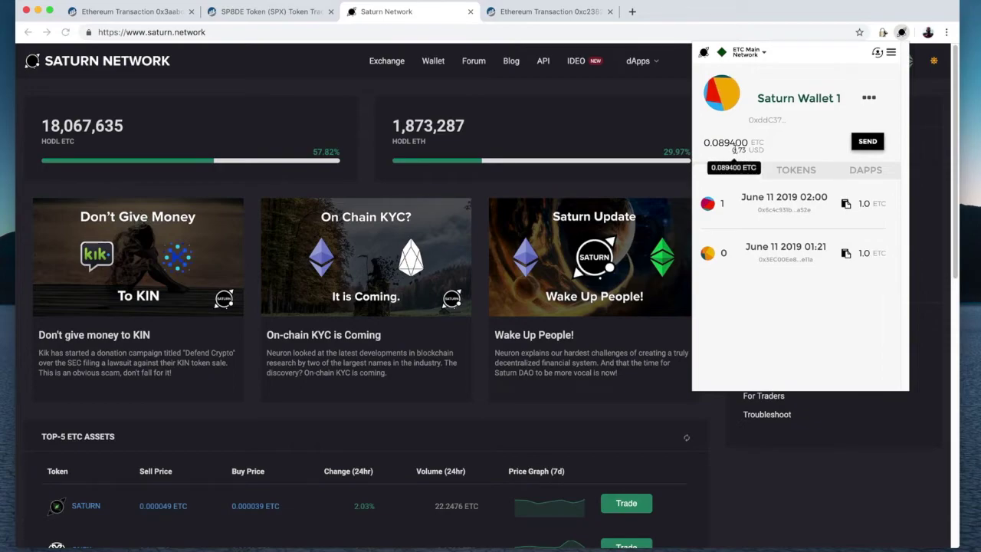
Step: Show the wallet's token holdings list
click(793, 169)
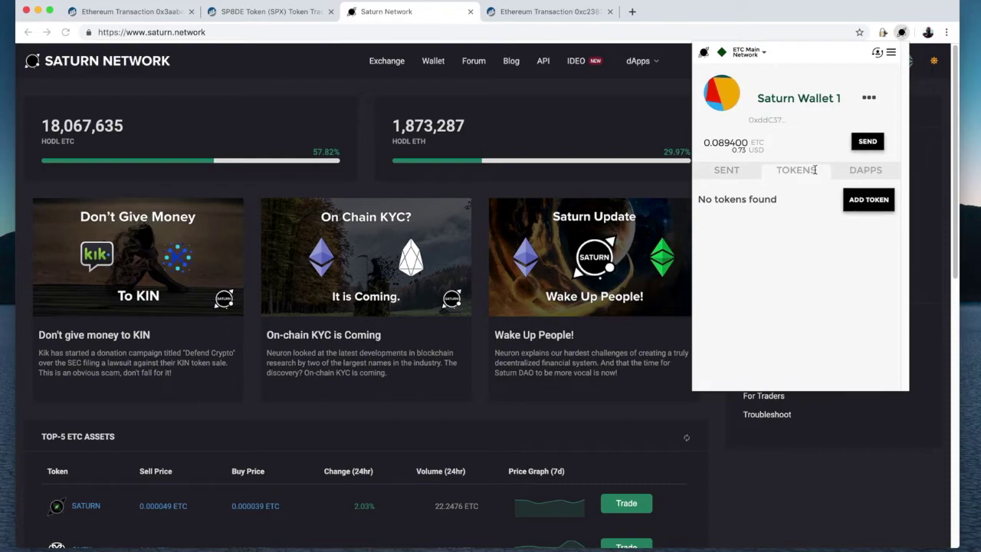